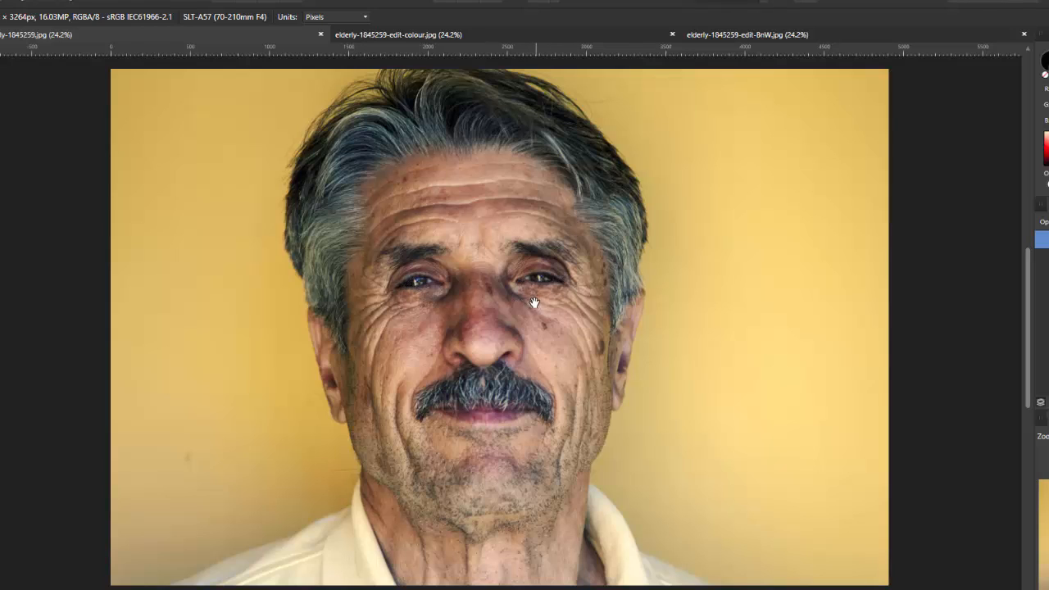
Compare the original elderly portrait with its edit-colour and edit-BnW versions by switching between the three open documents
left_click(535, 34)
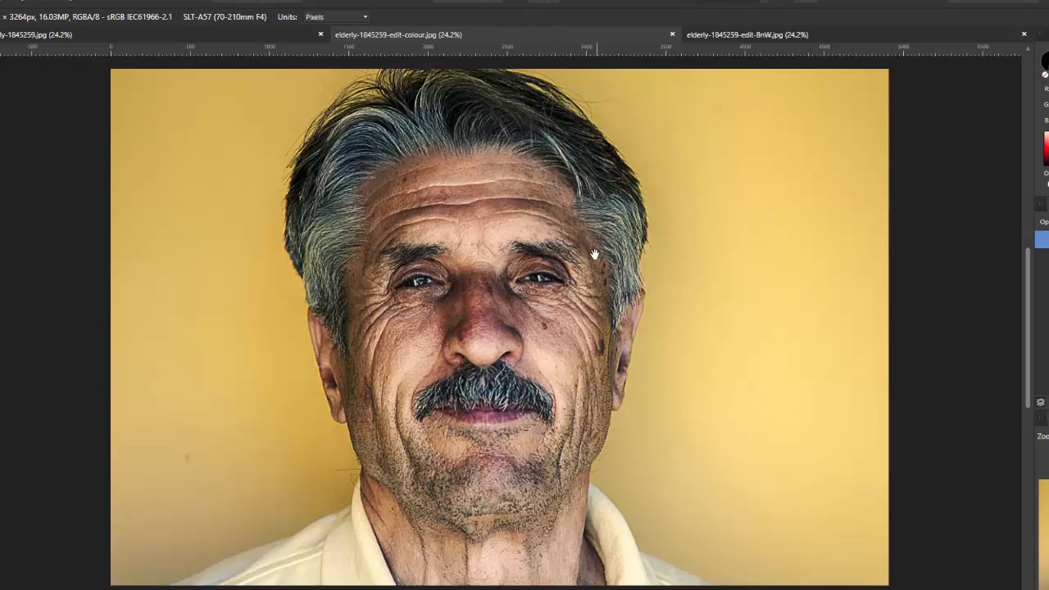
left_click(264, 34)
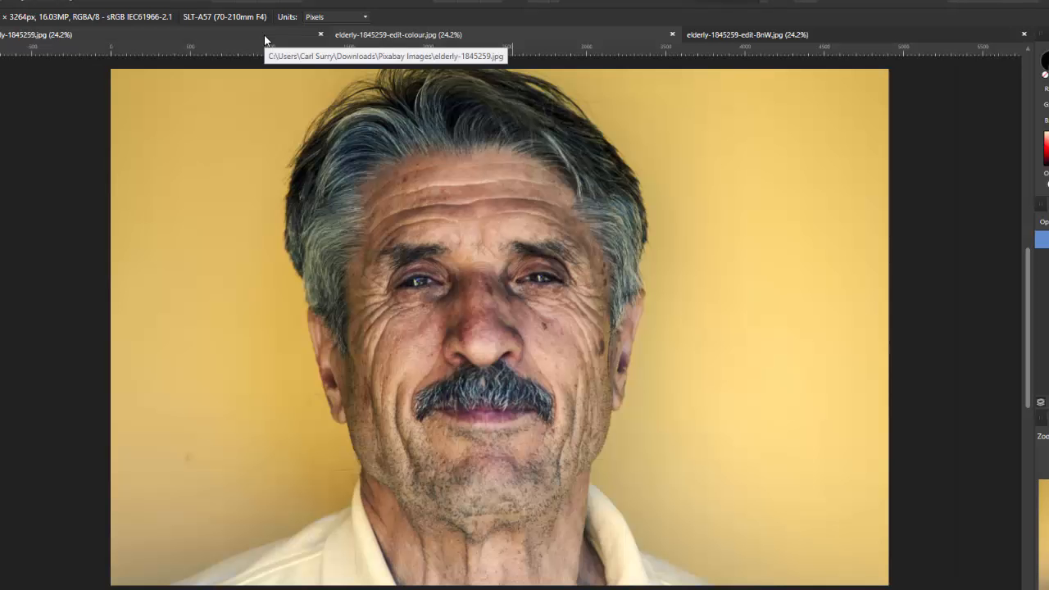
left_click(462, 30)
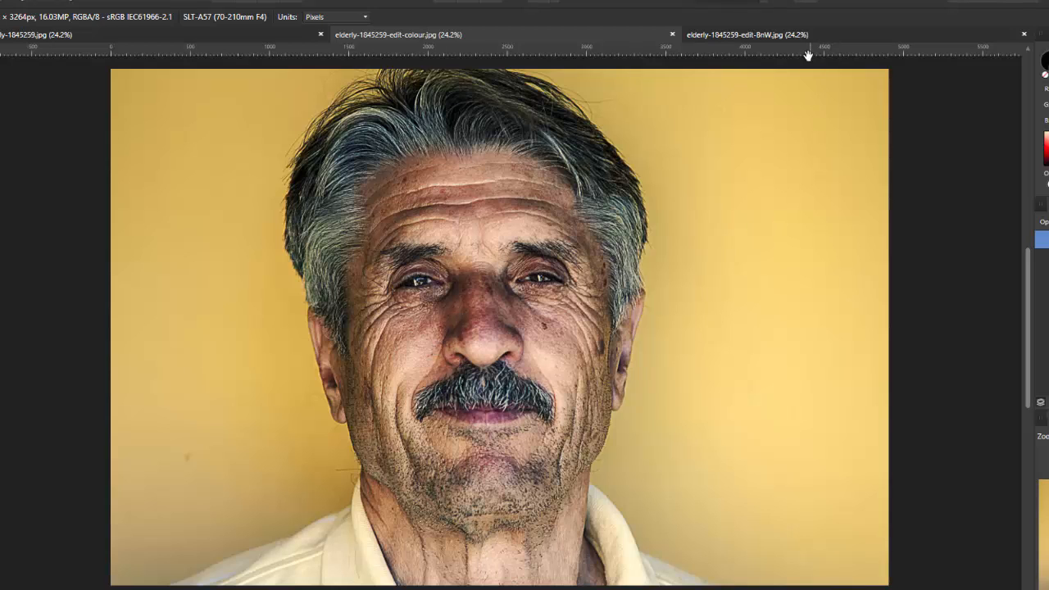
left_click(827, 36)
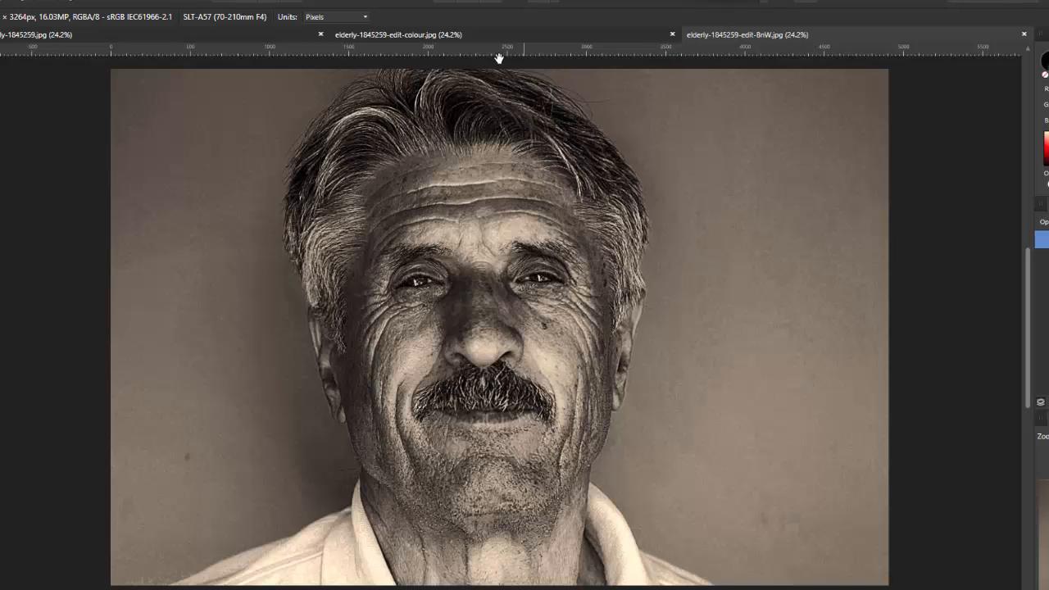
left_click(483, 34)
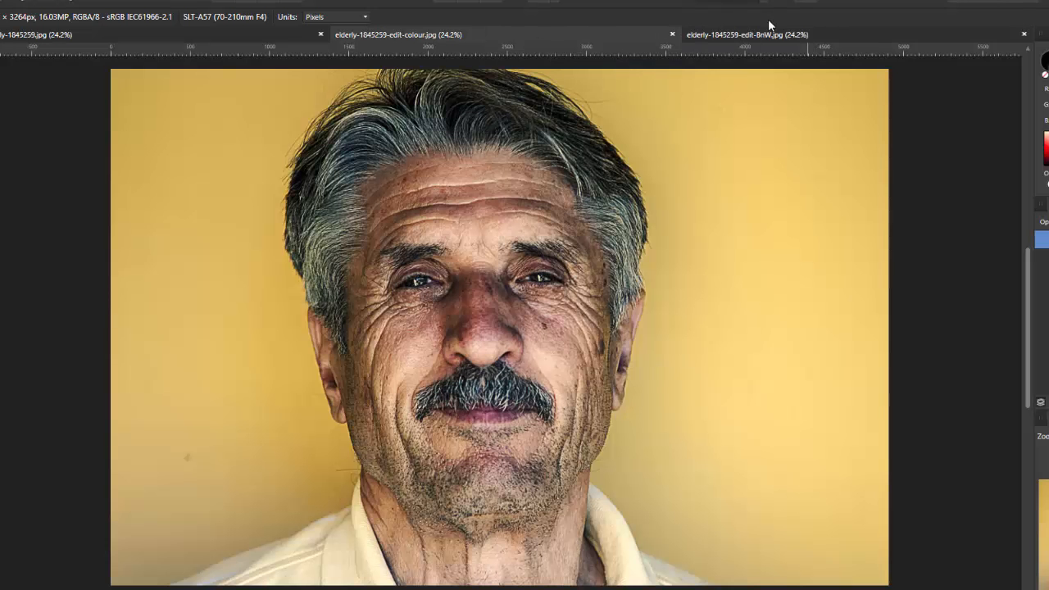
left_click(788, 35)
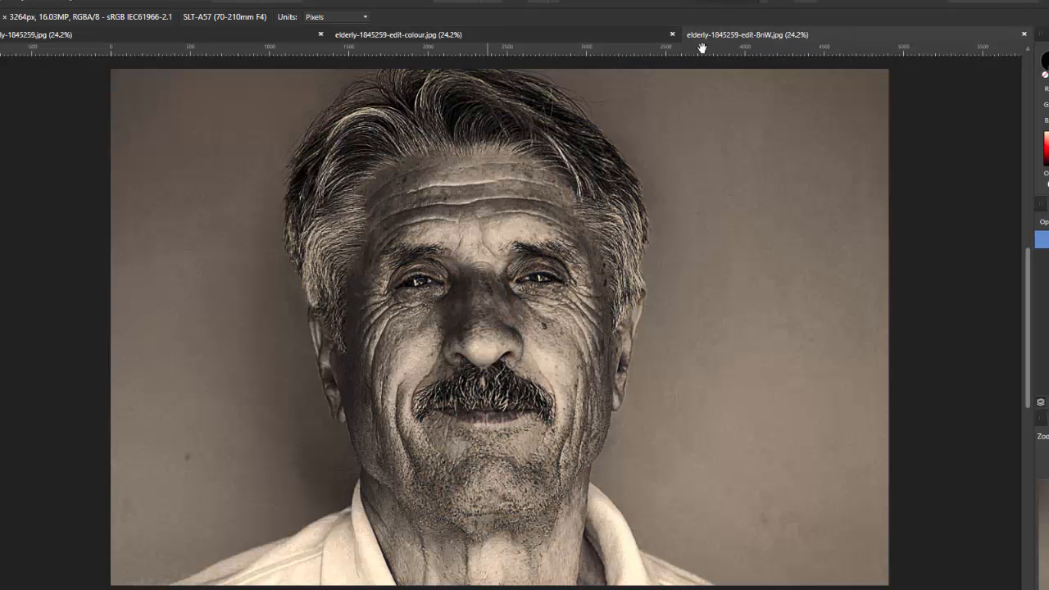
left_click(228, 40)
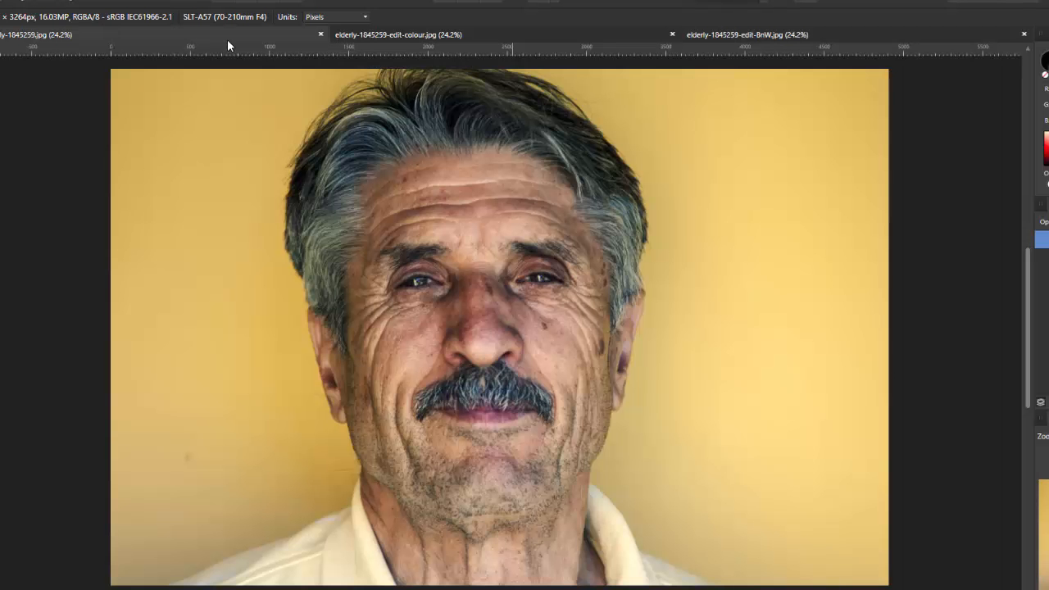
Close the edit-colour and edit-BnW documents, leaving only the original portrait open
left_click(673, 37)
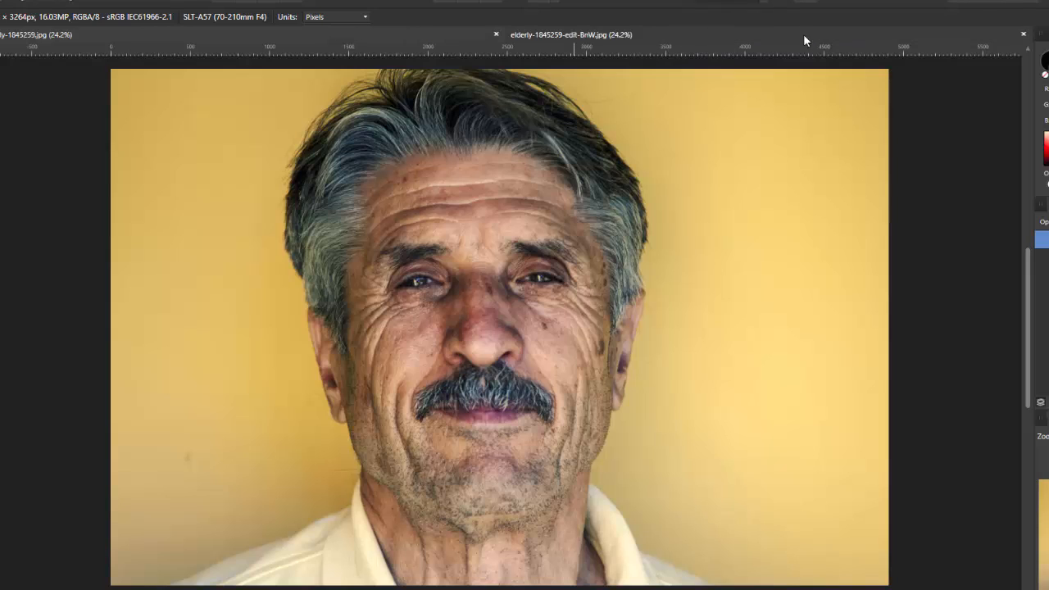
left_click(1024, 37)
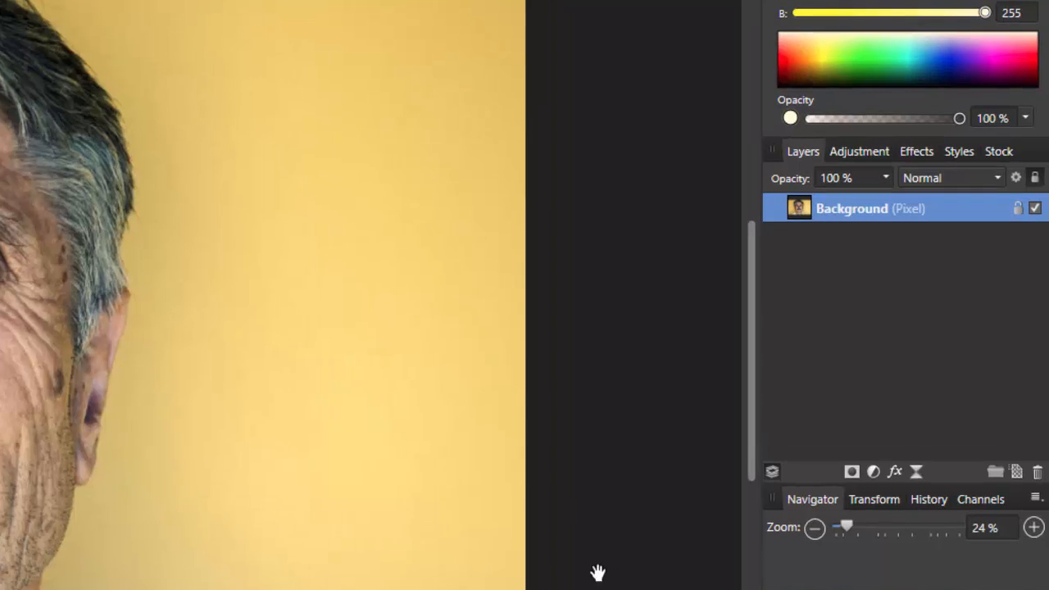
Add a new pixel layer above the Background and flood-fill it with mid-grey, RGB 128, 128, 128
left_click(1016, 473)
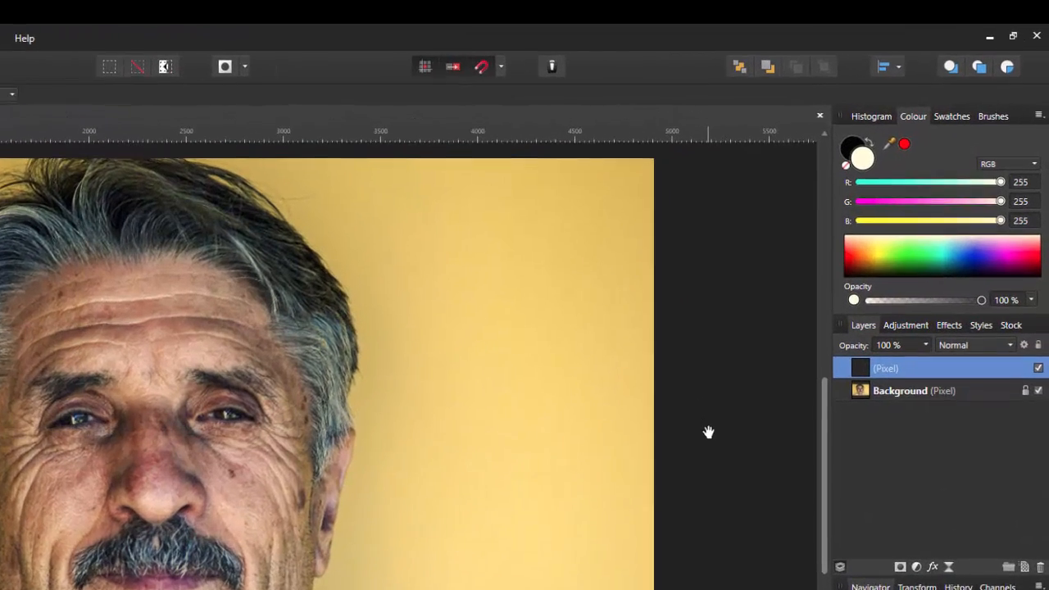
key("d")
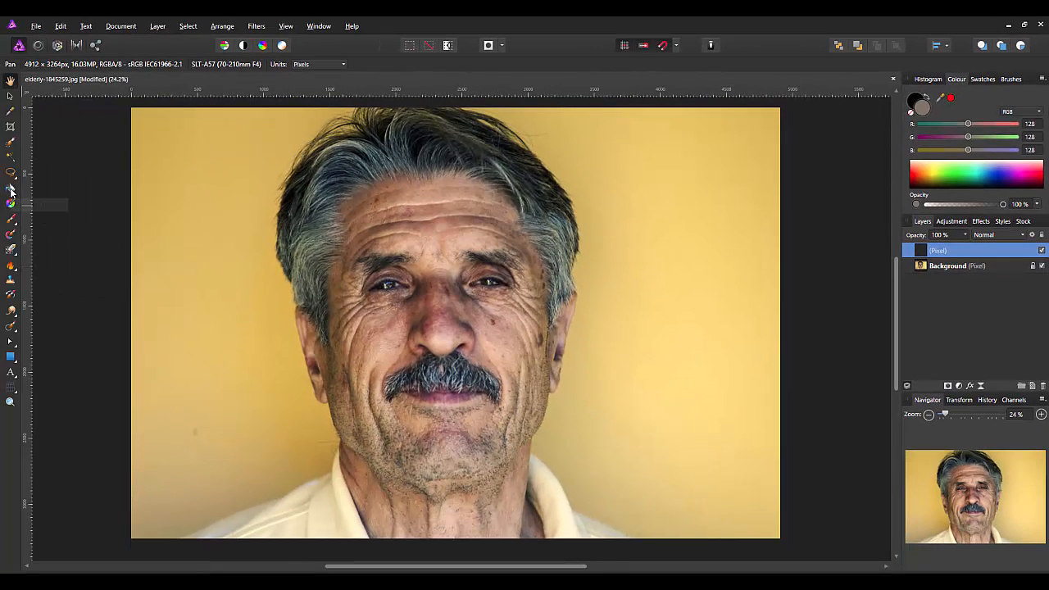
left_click(11, 189)
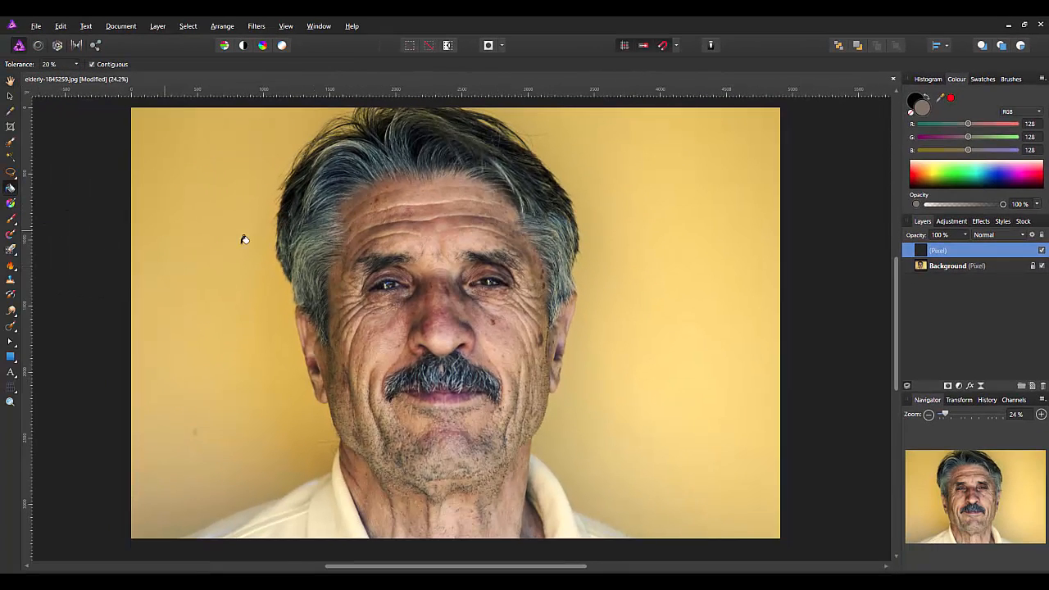
left_click(330, 411)
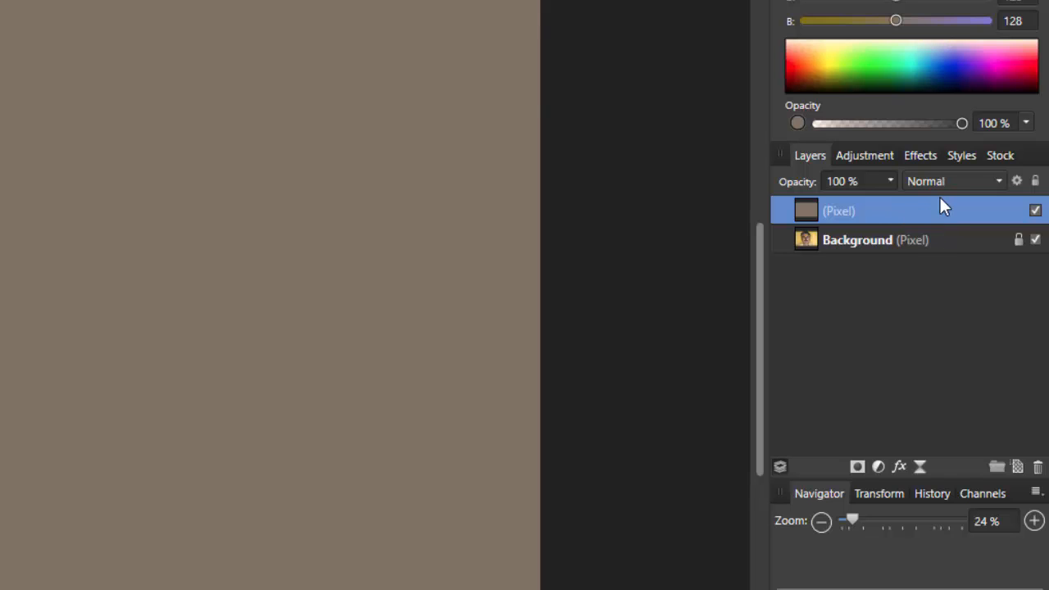
Rename the grey pixel layer Highlights and set its blend mode to Overlay
double_click(855, 213)
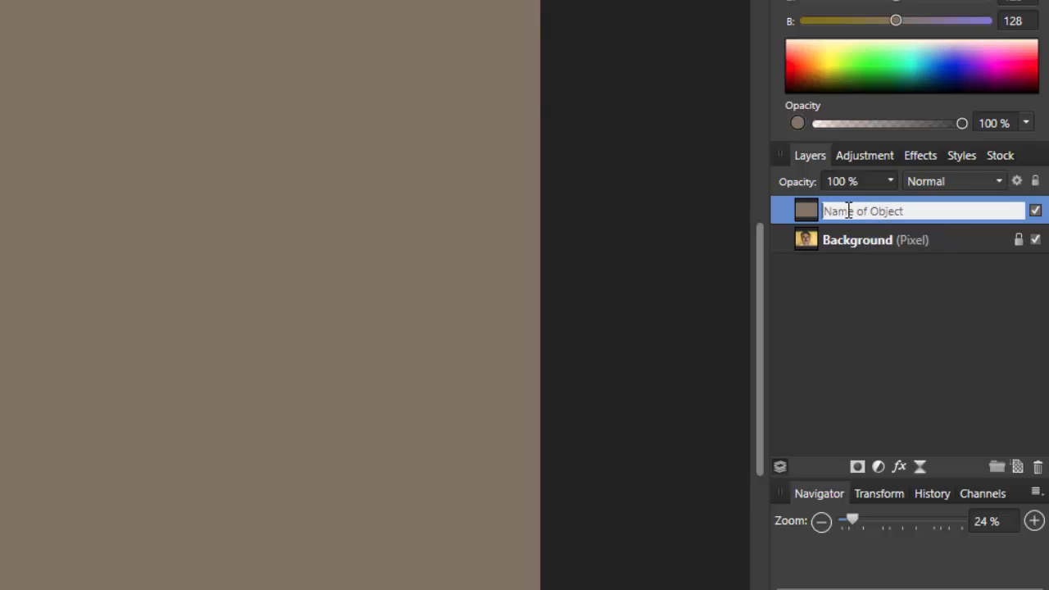
type("High")
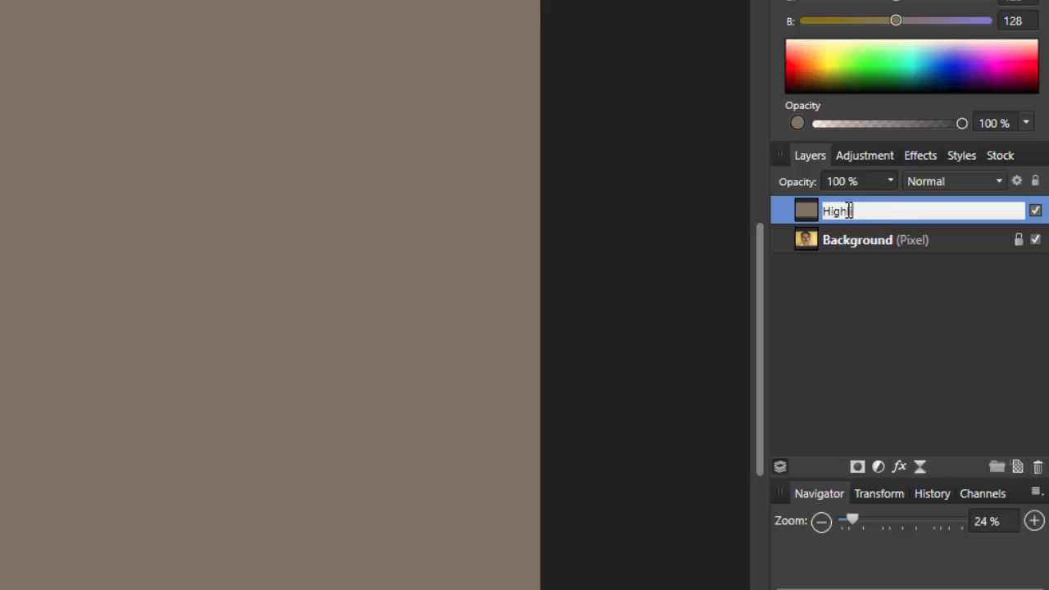
type("lights")
key("Return")
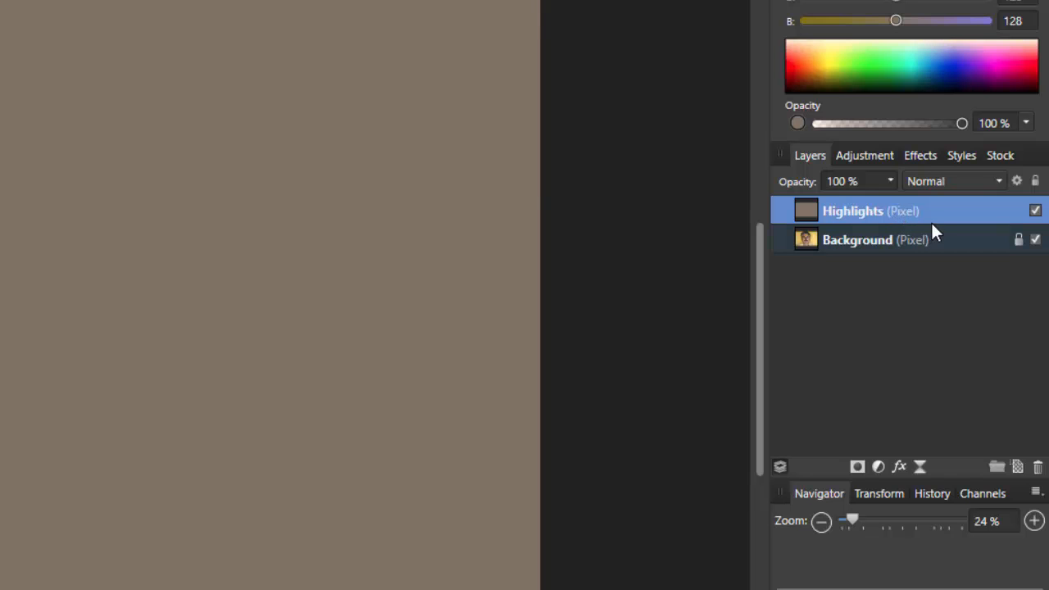
left_click(1001, 180)
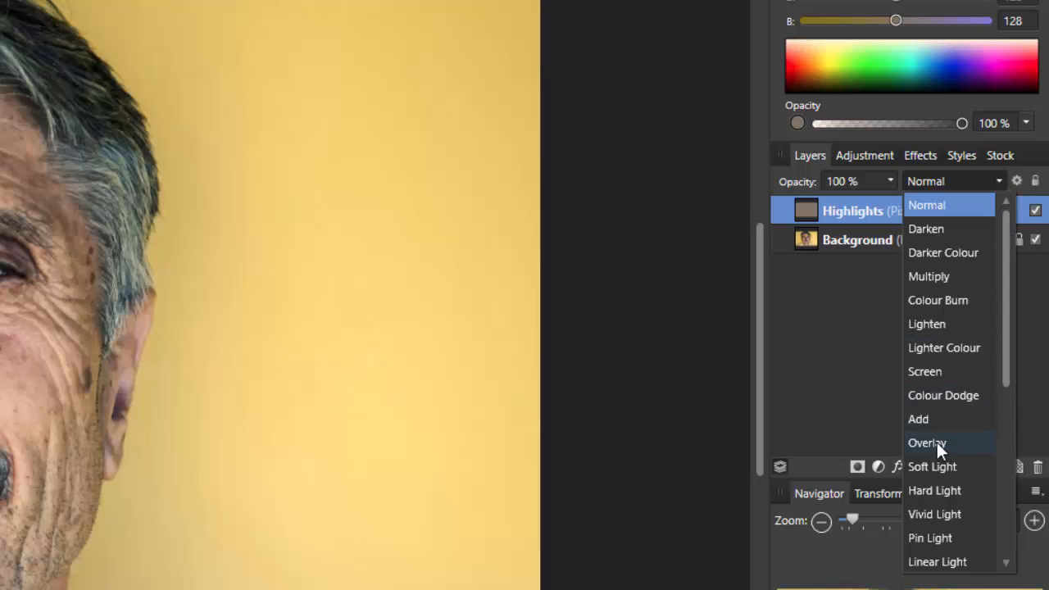
left_click(936, 442)
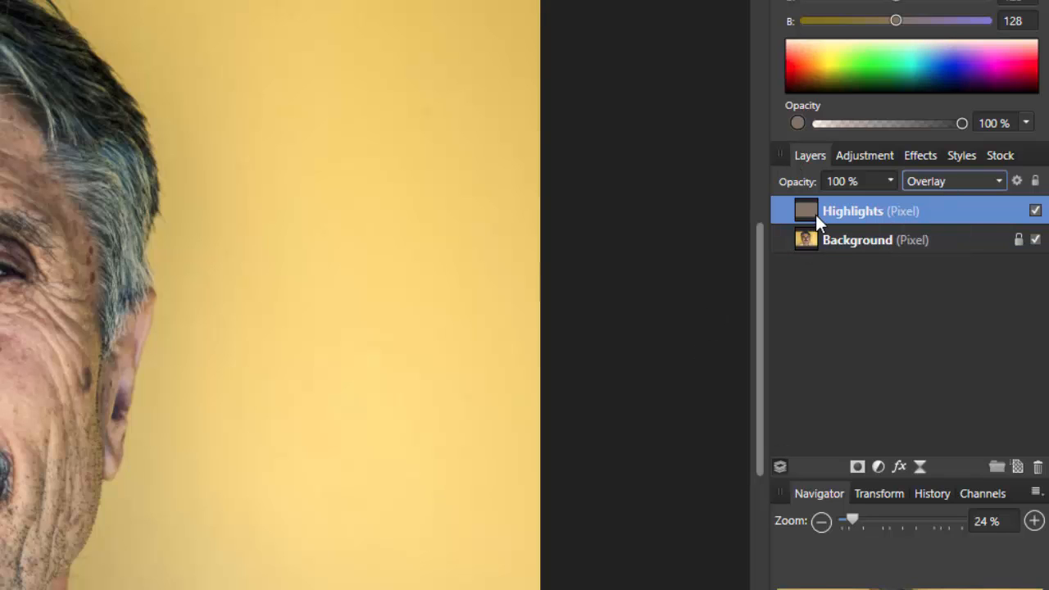
Duplicate the Highlights layer and rename the upper copy Shadows
right_click(934, 207)
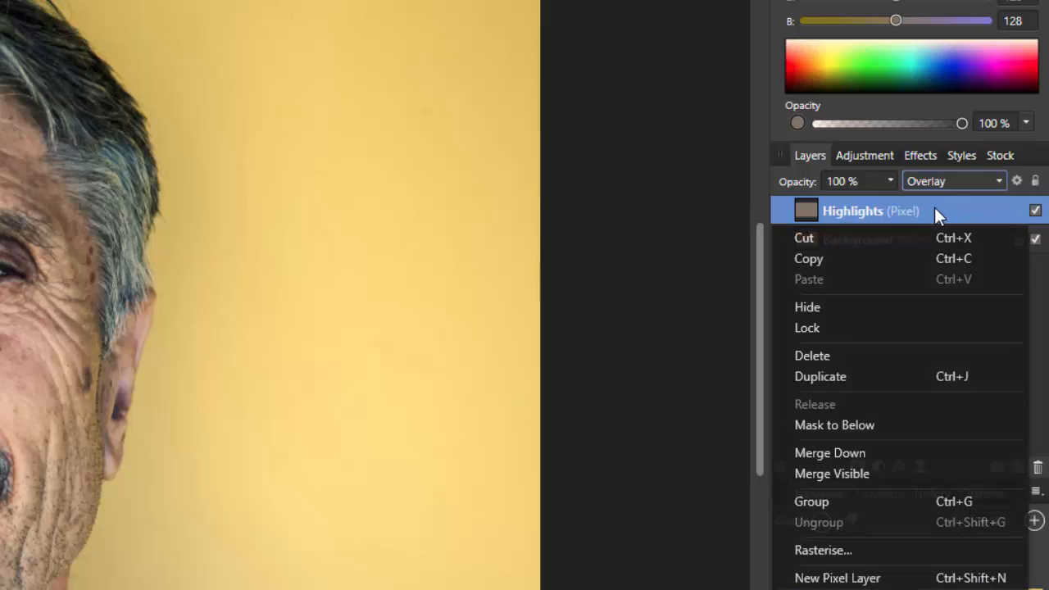
left_click(833, 376)
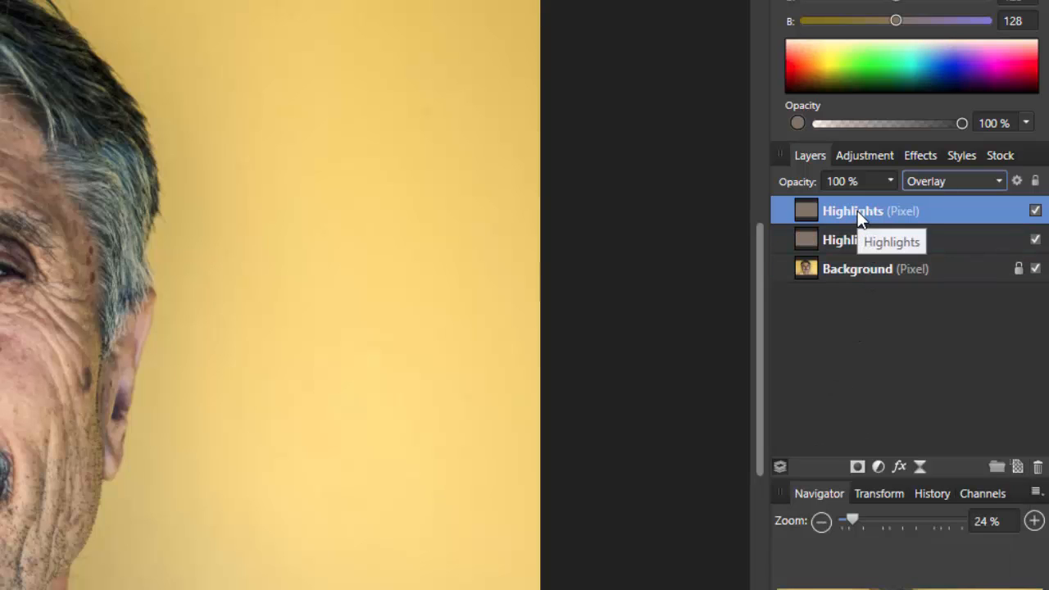
double_click(857, 211)
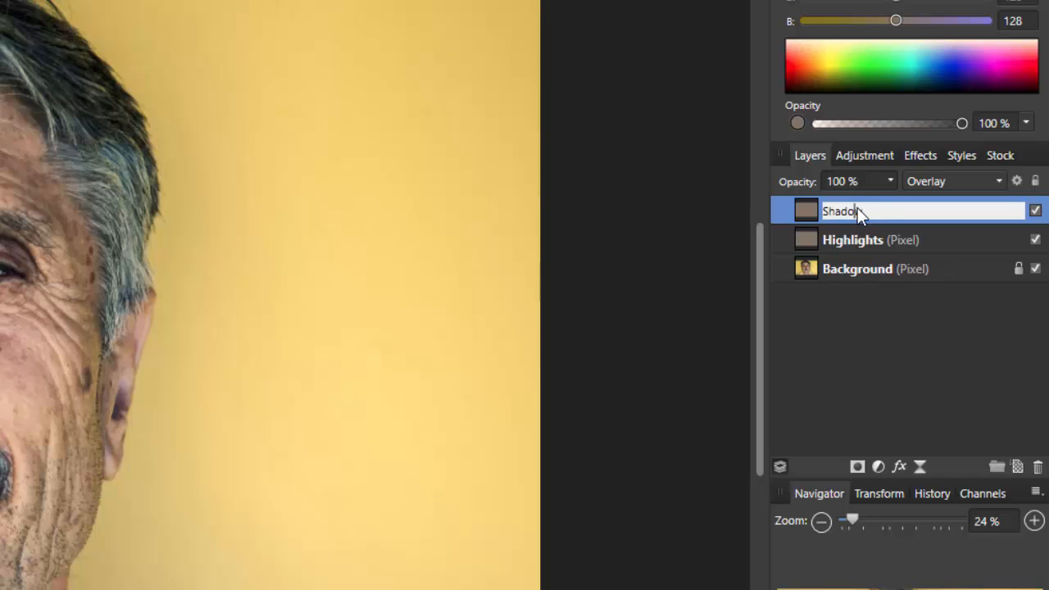
key("Return")
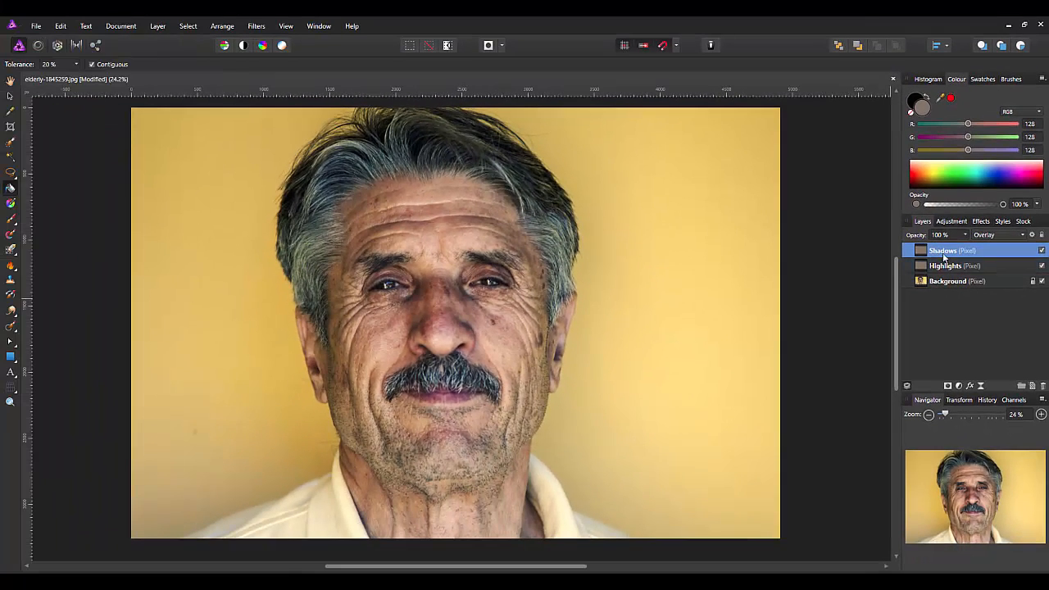
Activate the Dodge Brush Tool with the Highlights layer as the target
left_click(991, 268)
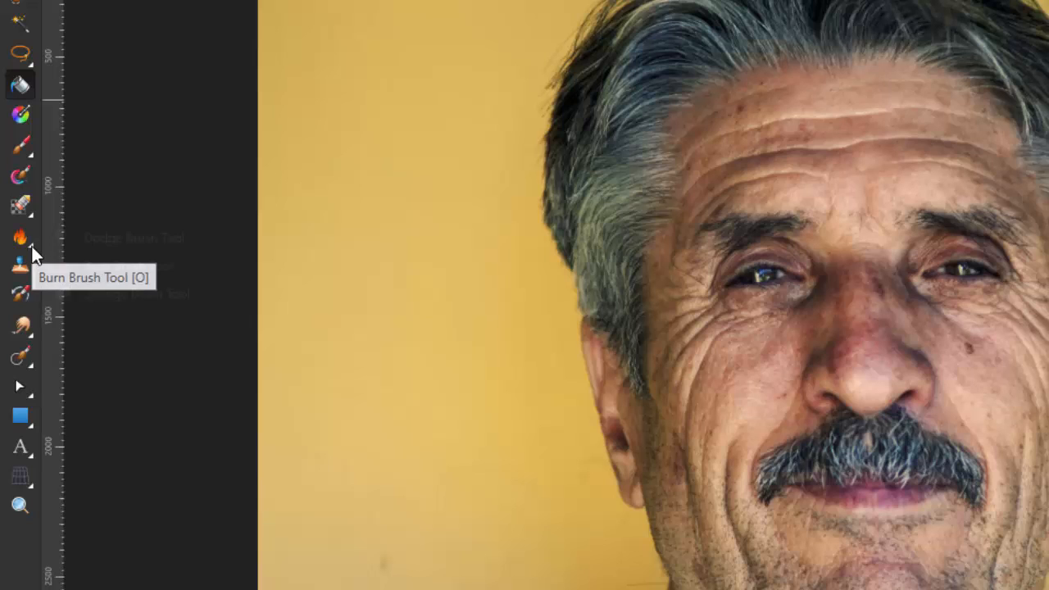
left_click(32, 246)
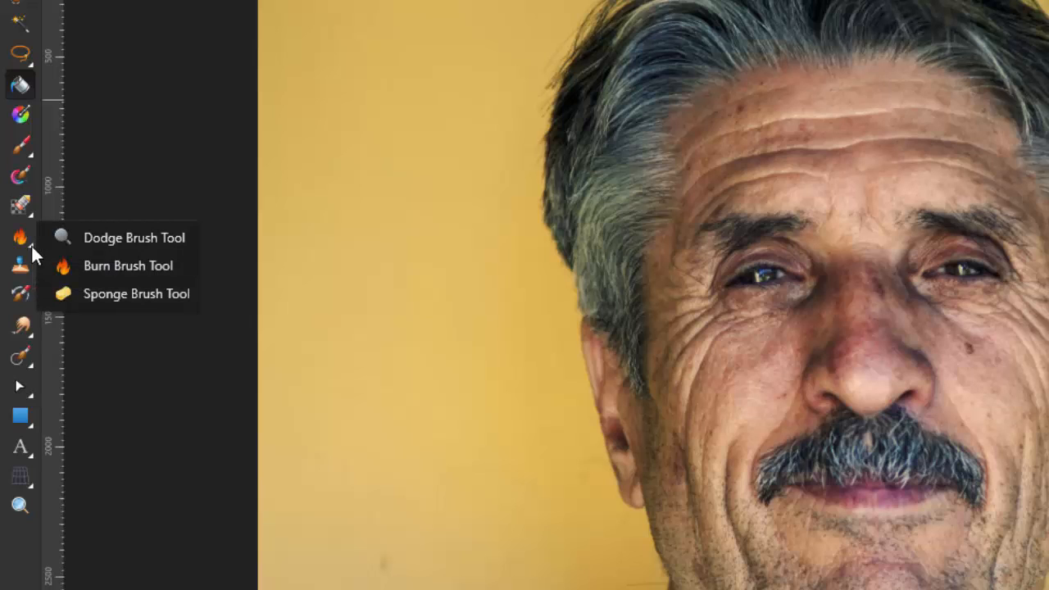
left_click(127, 241)
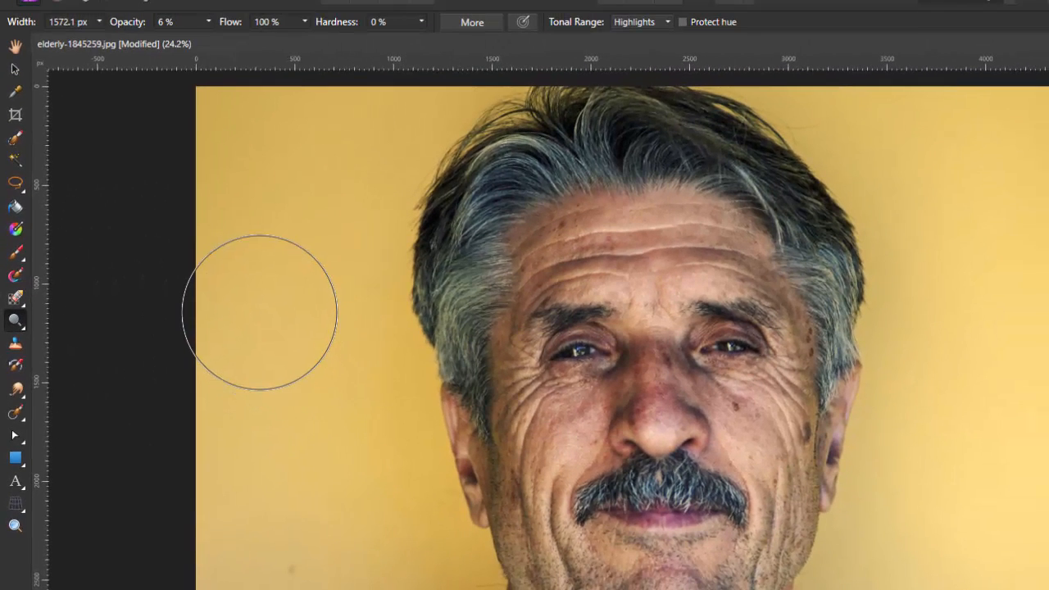
Reduce the Dodge brush width to 566.5 px
key("bracketleft")
key("bracketleft")
key("bracketleft")
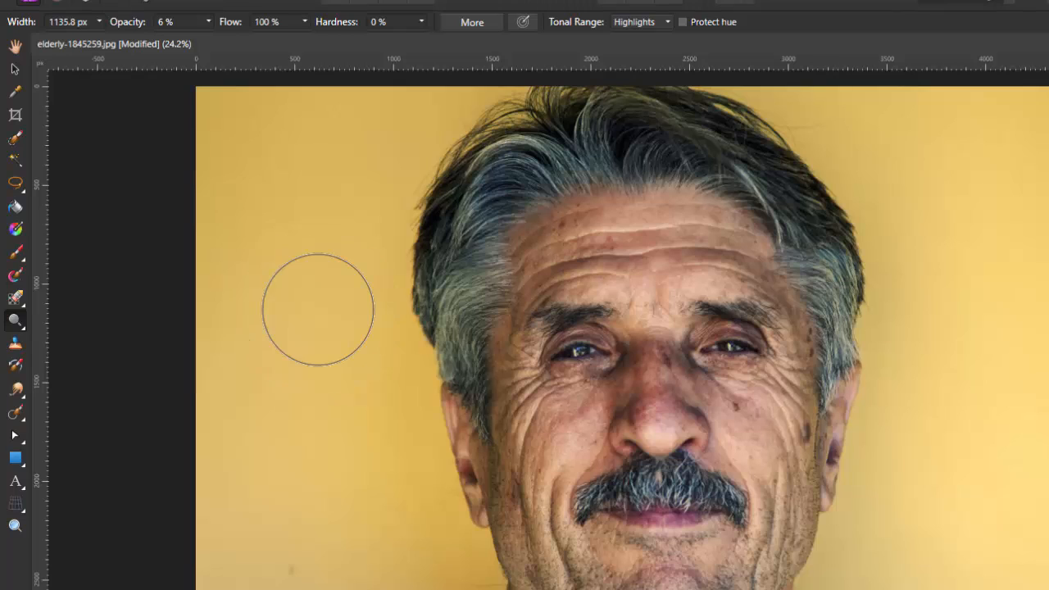
key("bracketleft")
key("bracketright")
key("bracketright")
key("bracketleft")
key("bracketleft")
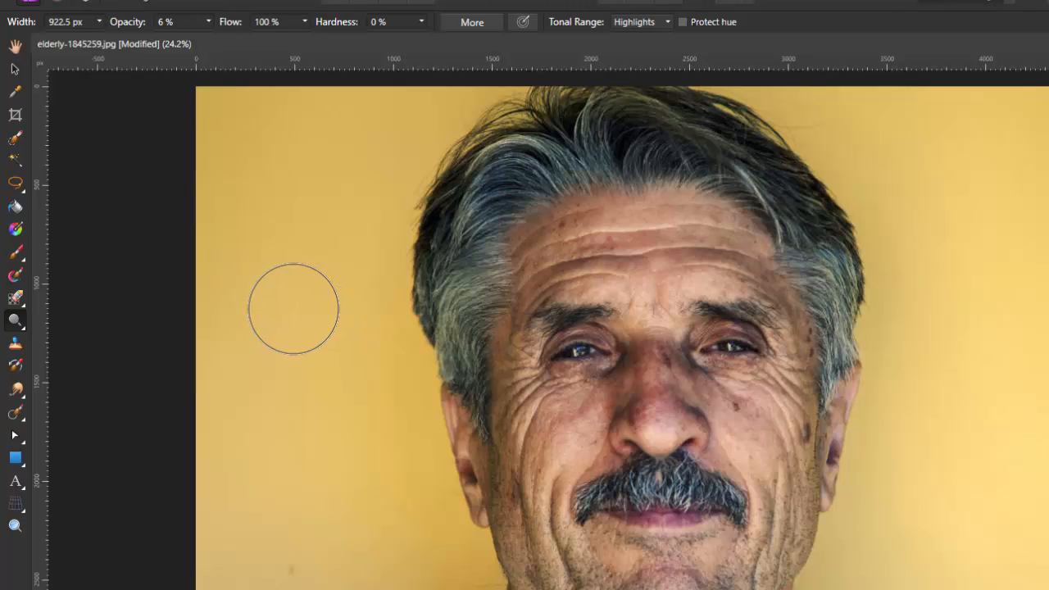
key("bracketleft")
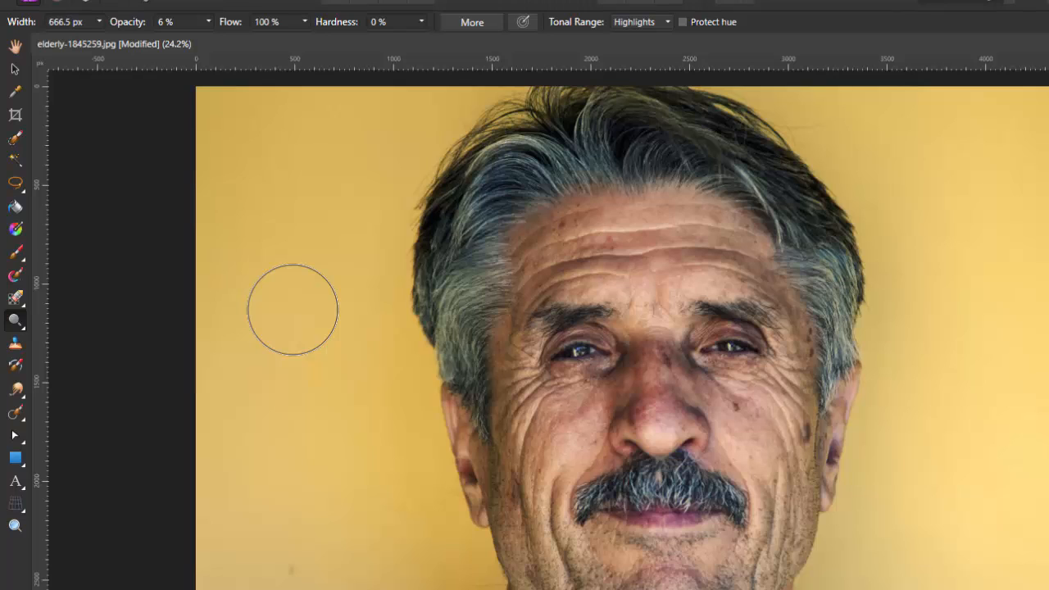
key("bracketleft")
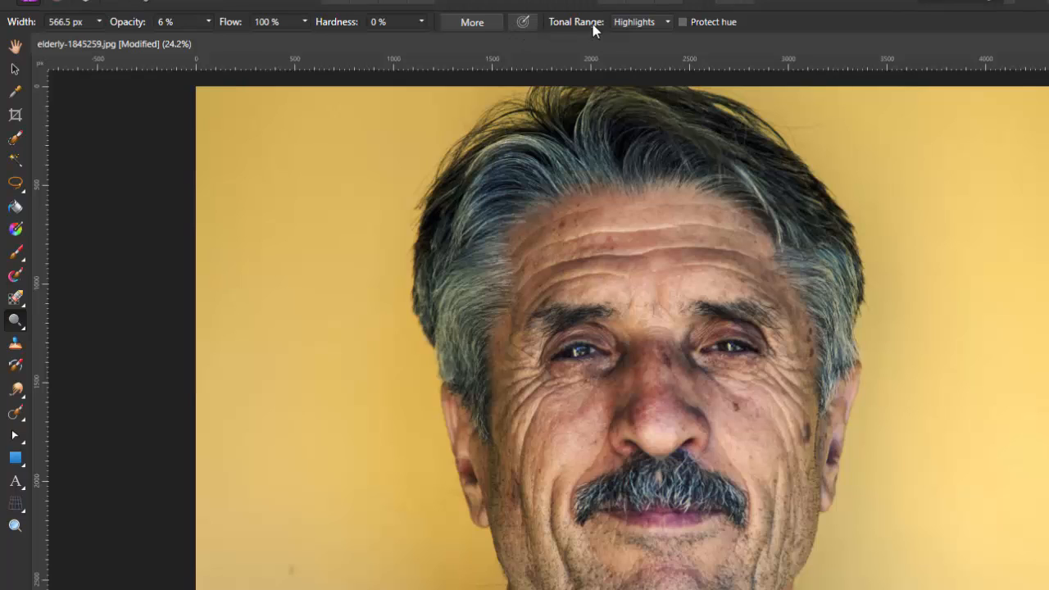
Set the Dodge brush's tonal range to Midtones and its opacity to 16%
left_click(668, 23)
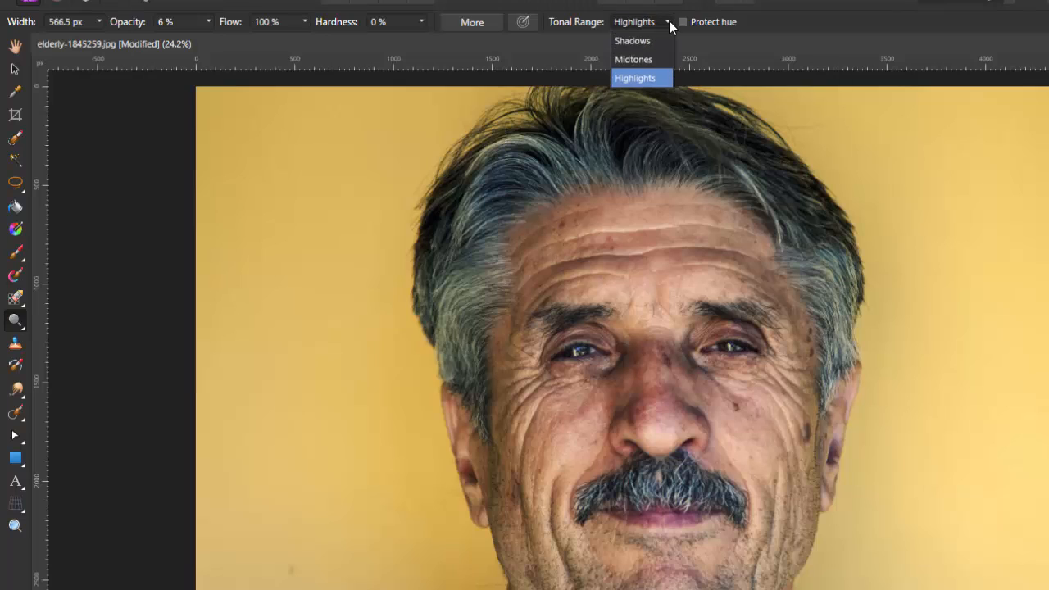
left_click(637, 61)
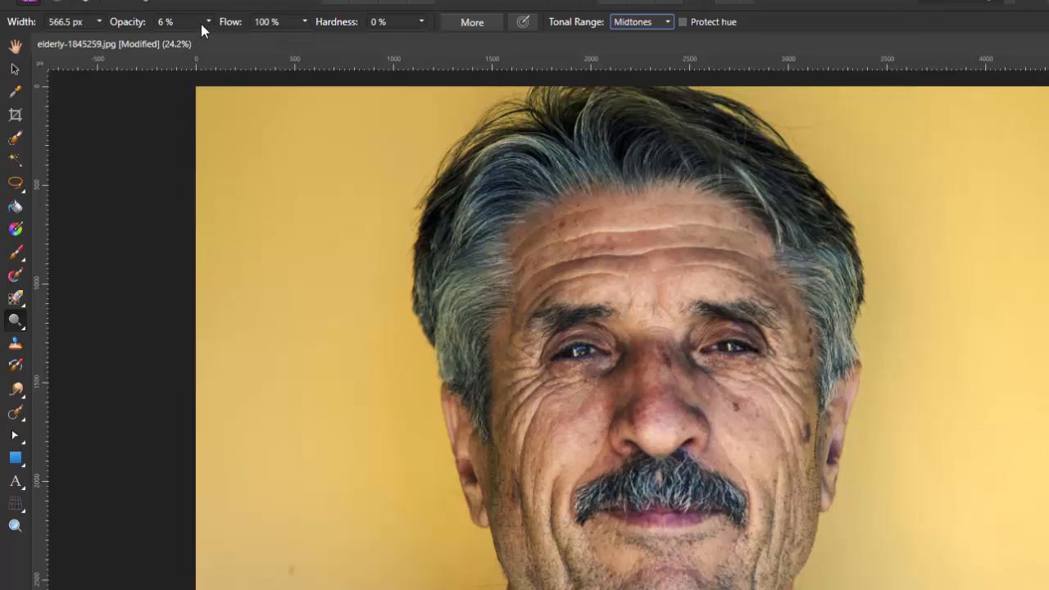
left_click(206, 23)
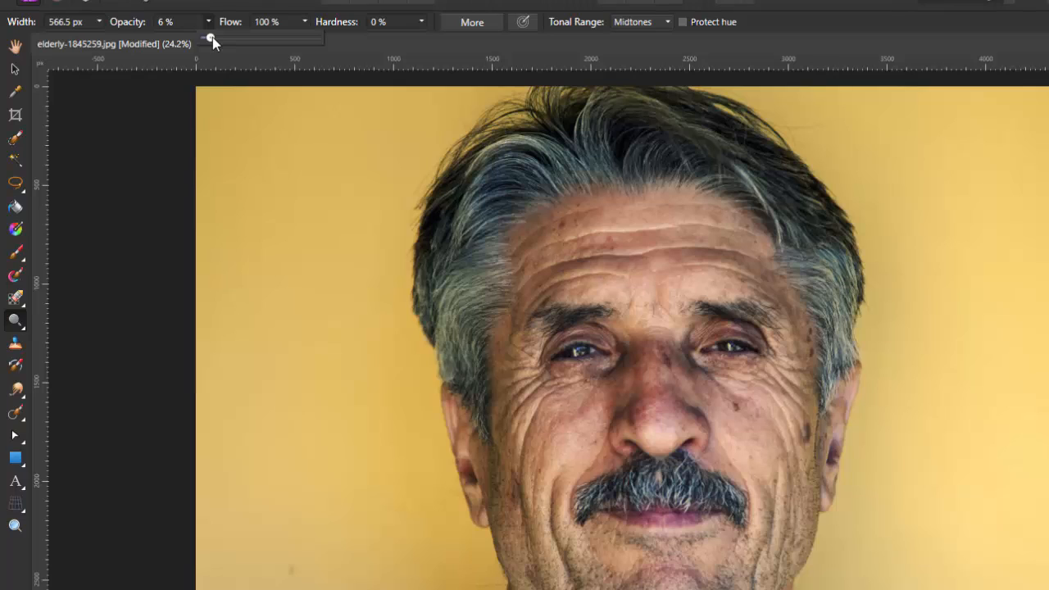
left_click_drag(211, 38, 218, 38)
left_click_drag(218, 37, 223, 39)
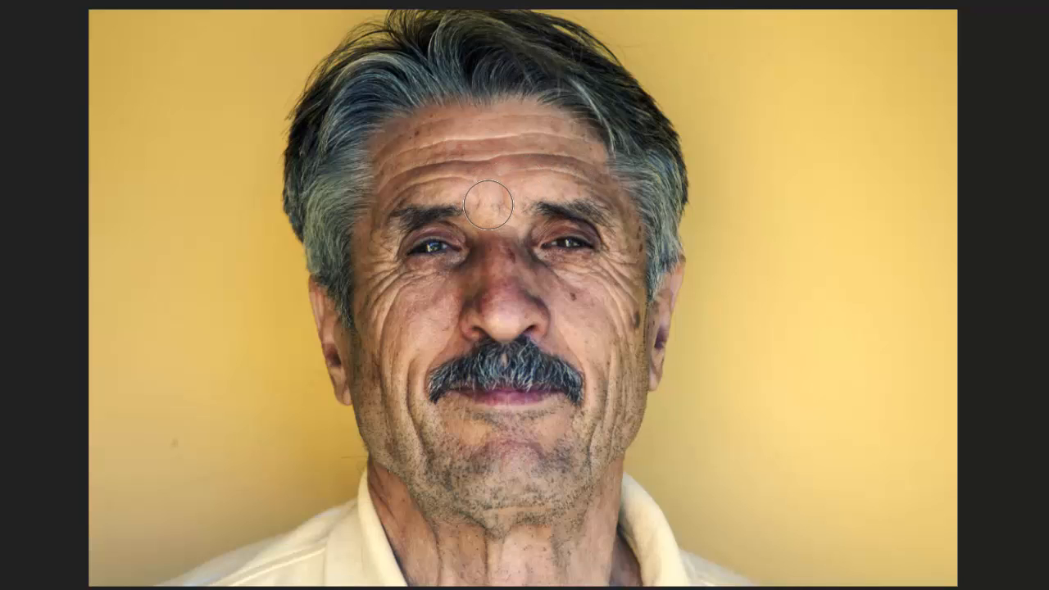
Shrink the Dodge brush further to suit the small highlight areas of the man's face
key("[")
key("[")
key("[")
key("[")
key("[")
key("[")
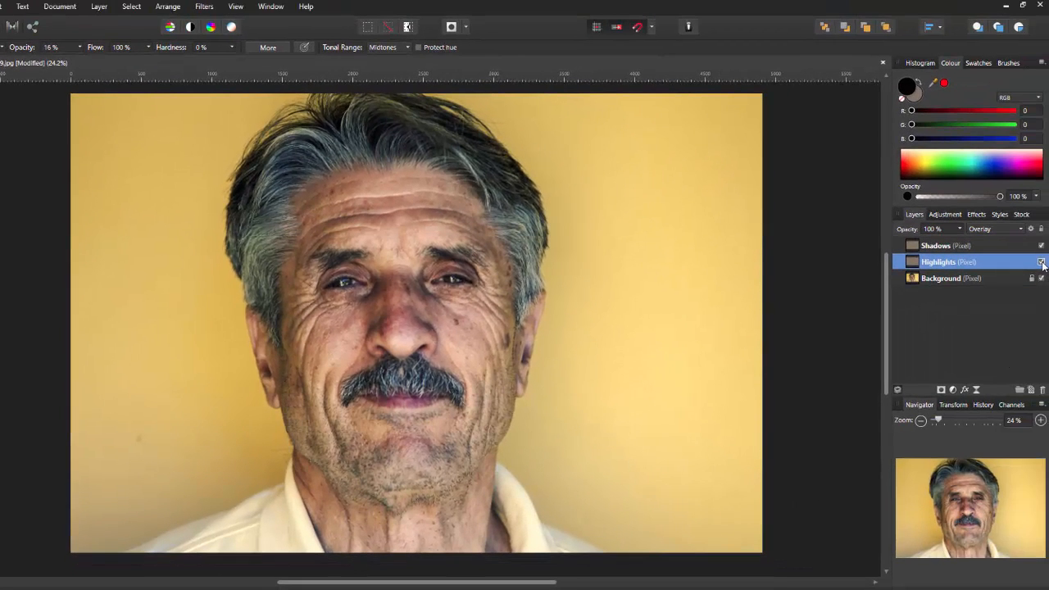
Toggle the Highlights layer's visibility repeatedly to compare the portrait before and after dodging
left_click(1041, 262)
left_click(1041, 262)
left_click(1041, 262)
left_click(1041, 262)
left_click(1041, 261)
left_click(1041, 261)
left_click(1040, 262)
left_click(1040, 262)
left_click(1041, 262)
left_click(1041, 262)
left_click(1042, 262)
Set the Dodge brush's tonal range to Highlights, its width to 401.4 px and its opacity to 9%
left_click(408, 46)
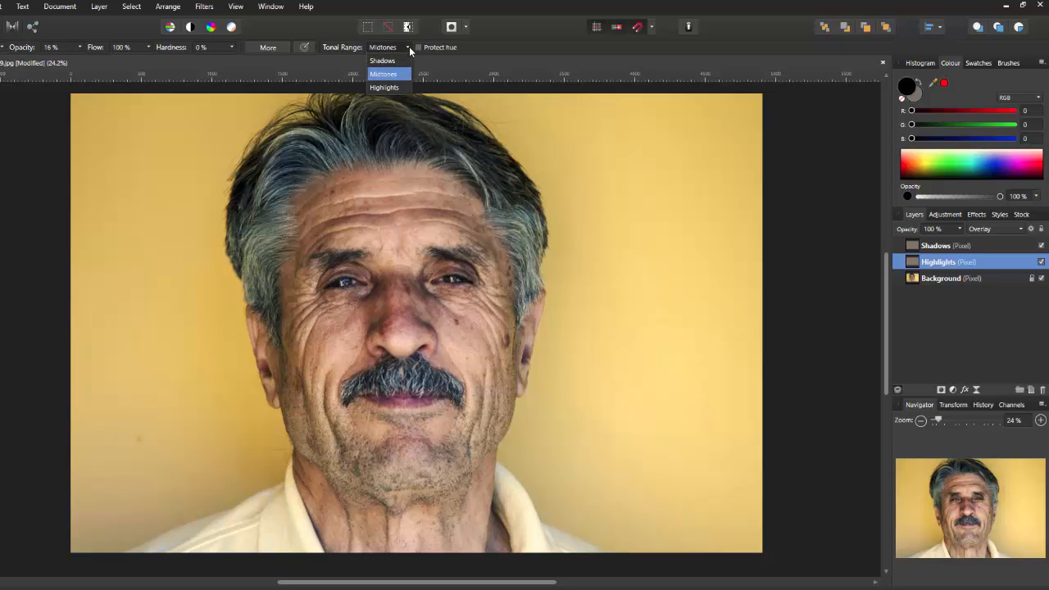
left_click(386, 88)
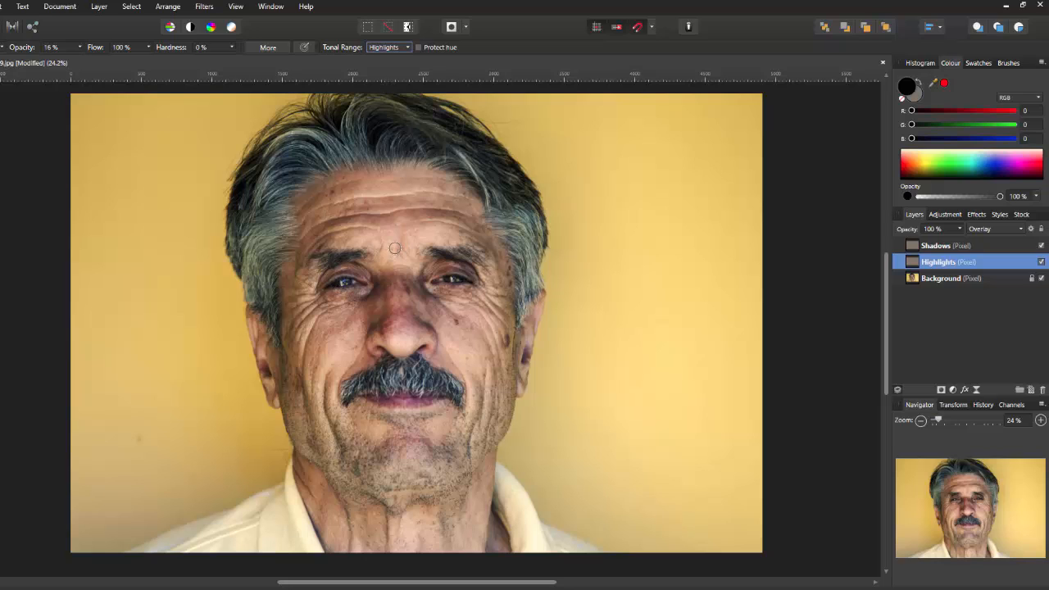
key("bracketright")
key("bracketright")
left_click(80, 48)
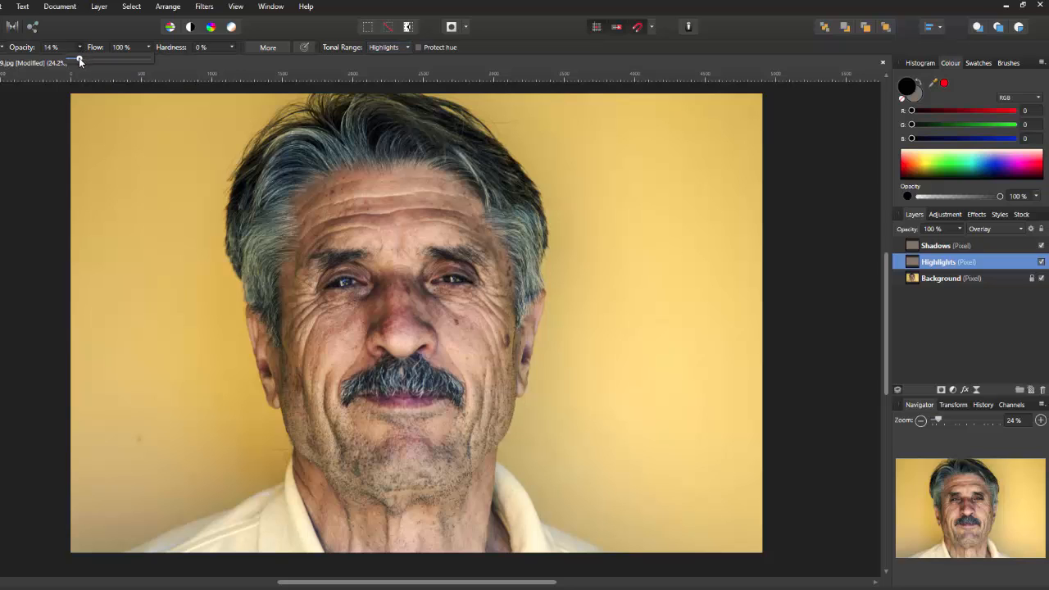
left_click_drag(78, 61, 76, 60)
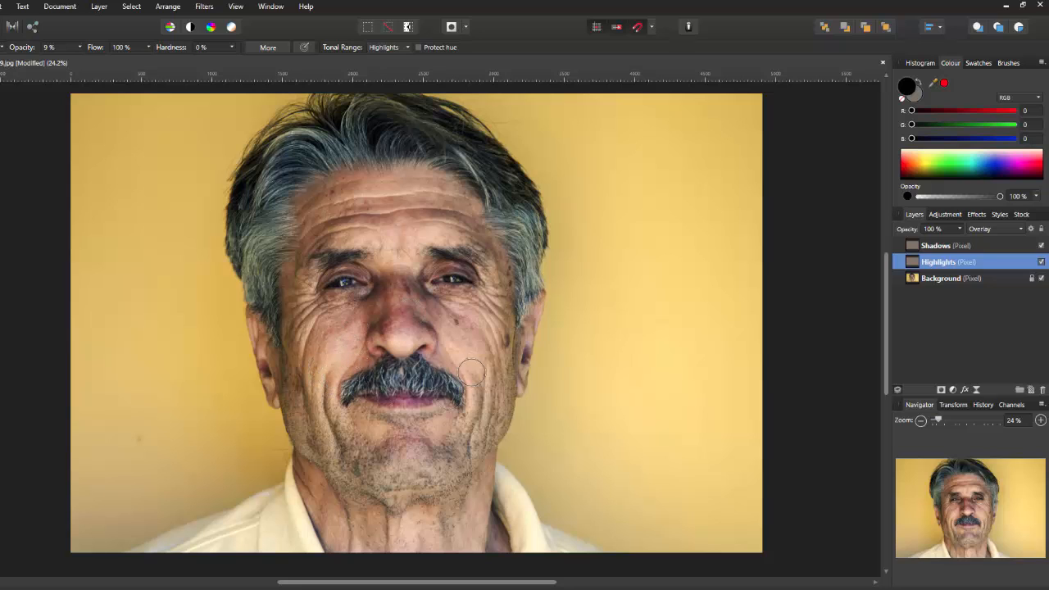
Dodge the bright areas of the man's cheek and the grey hair along both sides of his head
mouse_move(466, 377)
left_mouse_down()
mouse_move(471, 369)
mouse_move(443, 351)
left_mouse_up()
mouse_move(519, 316)
left_mouse_down()
mouse_move(543, 261)
mouse_move(528, 275)
mouse_move(519, 244)
mouse_move(526, 272)
mouse_move(512, 228)
left_mouse_up()
mouse_move(315, 165)
left_mouse_down()
mouse_move(333, 149)
mouse_move(275, 203)
mouse_move(267, 255)
mouse_move(290, 154)
mouse_move(374, 108)
mouse_move(422, 154)
mouse_move(458, 161)
mouse_move(521, 233)
mouse_move(524, 225)
left_mouse_up()
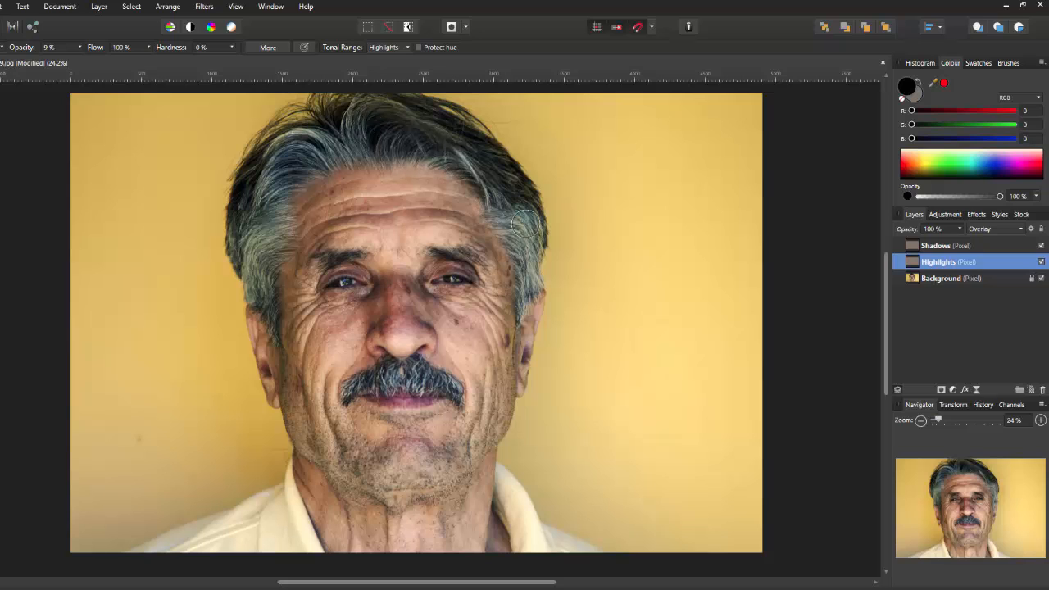
mouse_move(290, 210)
left_mouse_down()
mouse_move(260, 259)
mouse_move(261, 221)
mouse_move(285, 174)
left_mouse_up()
Toggle the Highlights layer's visibility to compare the face and hair with and without the dodging, leaving the layer shown
left_click(1041, 262)
left_click(1041, 262)
left_click(1041, 262)
left_click(1041, 262)
left_click(1041, 262)
left_click(1042, 262)
left_click(1041, 262)
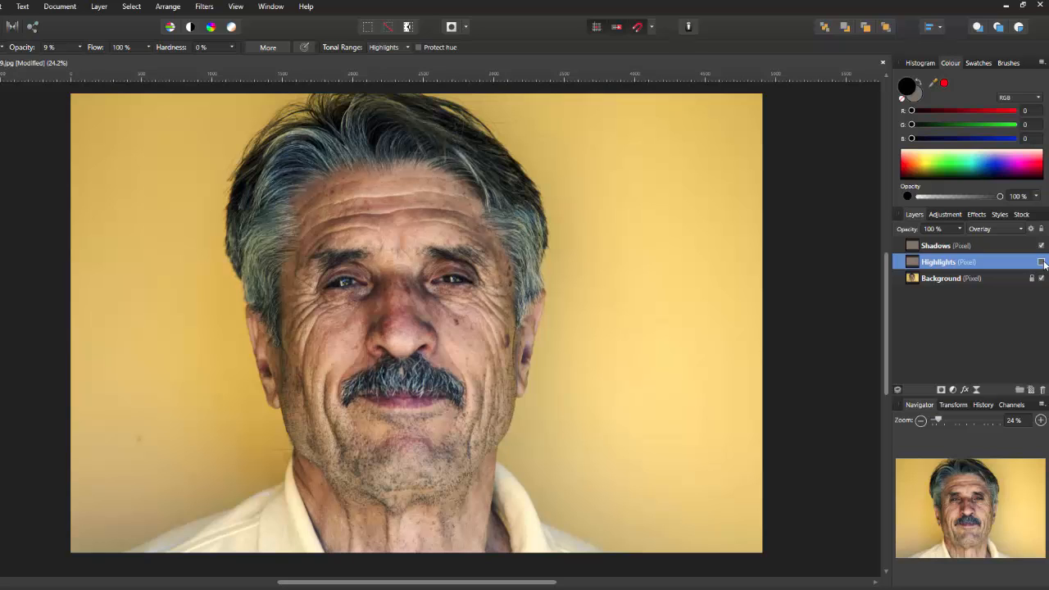
left_click(1041, 262)
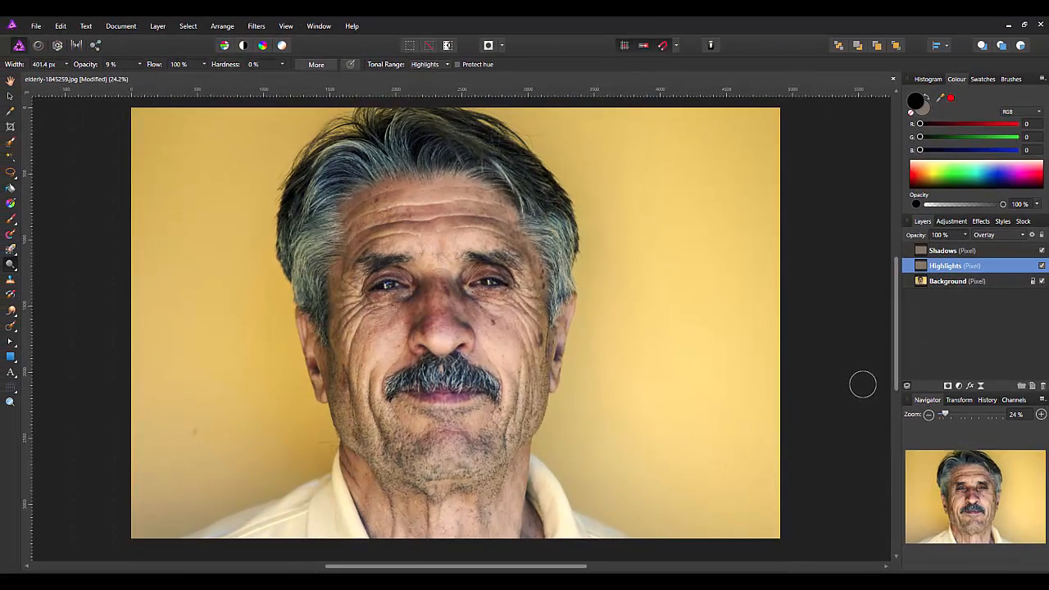
Switch to the Burn Brush Tool on the Shadows layer and set the brush opacity to 18%
left_click(992, 253)
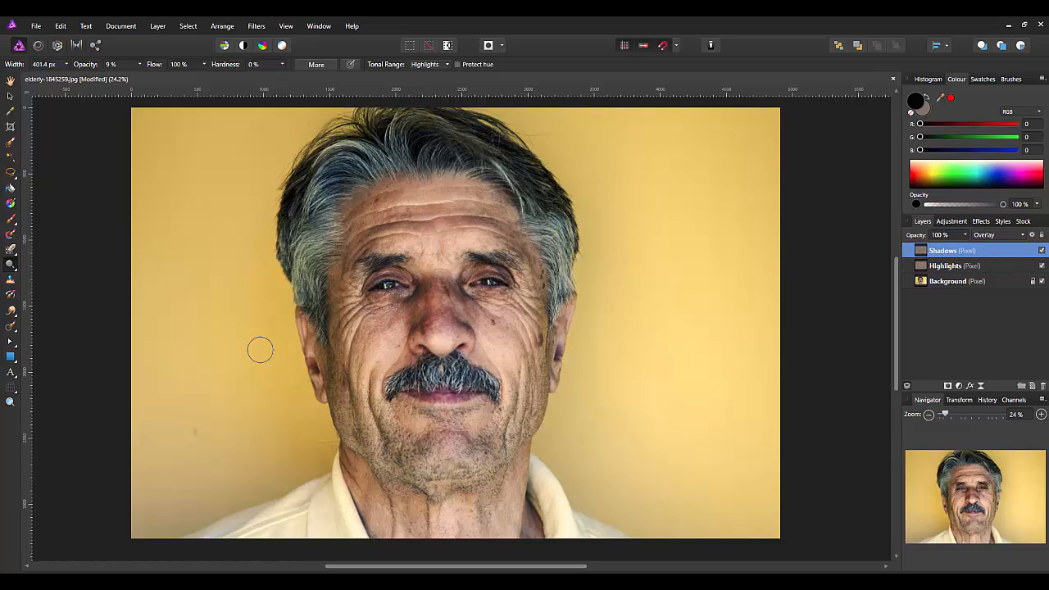
left_click(17, 273)
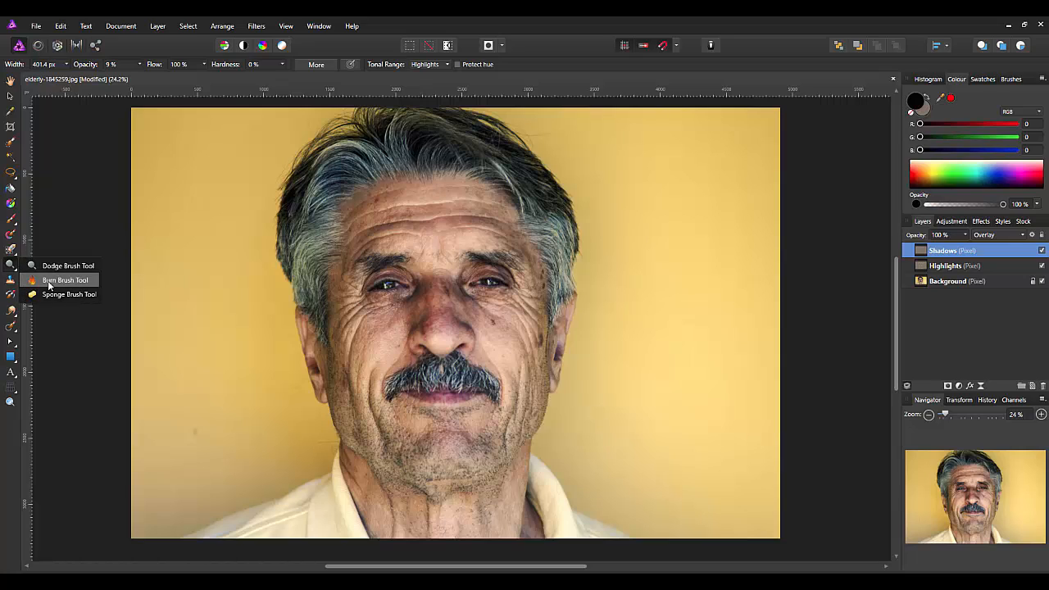
left_click(49, 283)
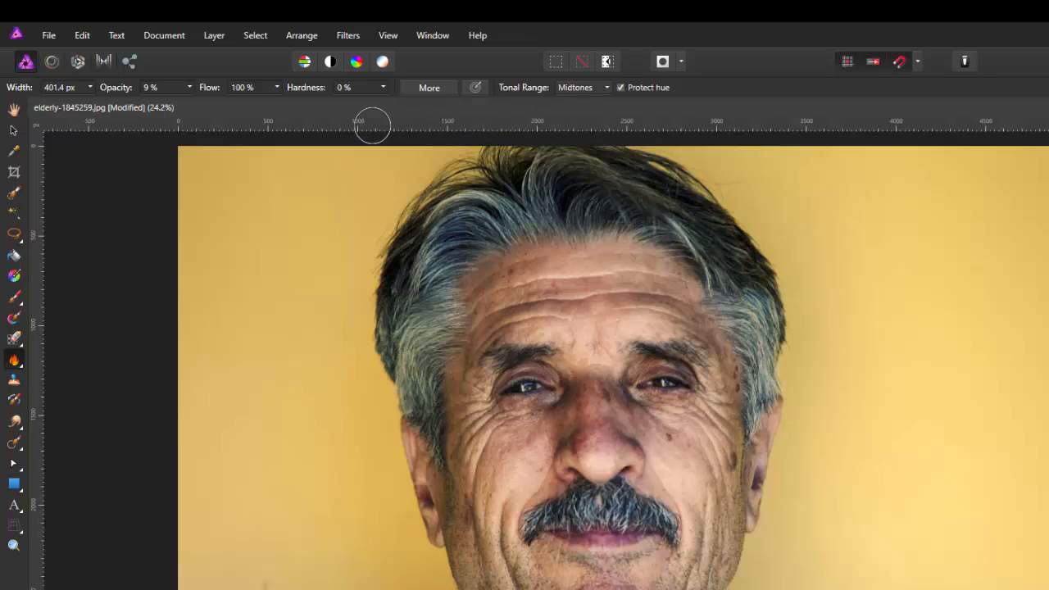
left_click(188, 87)
left_click_drag(191, 101, 201, 104)
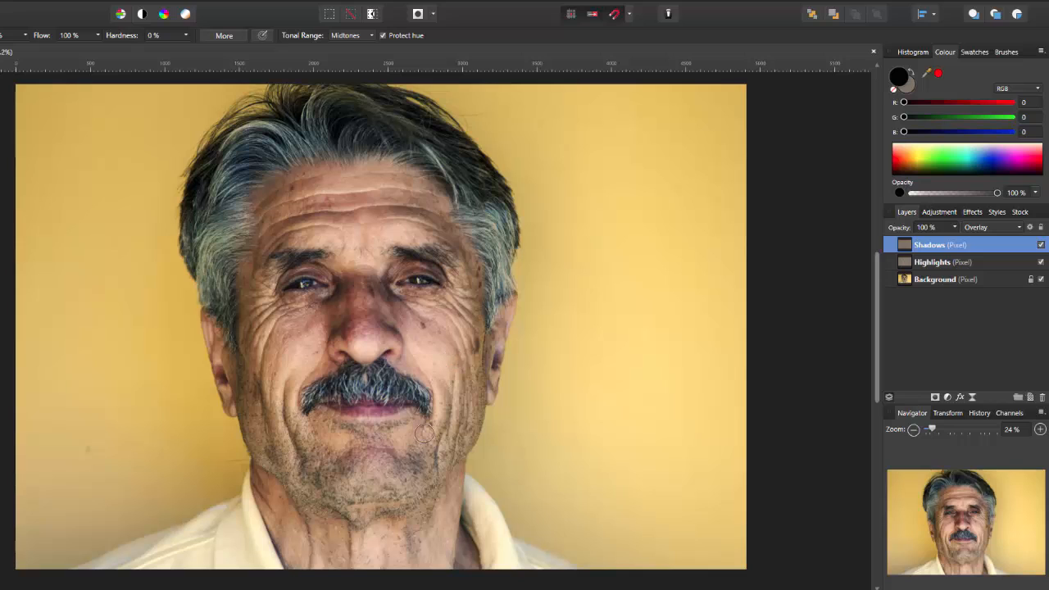
Toggle the Shadows layer's visibility to compare the portrait with and without the burning, leaving the layer shown
left_click(1041, 245)
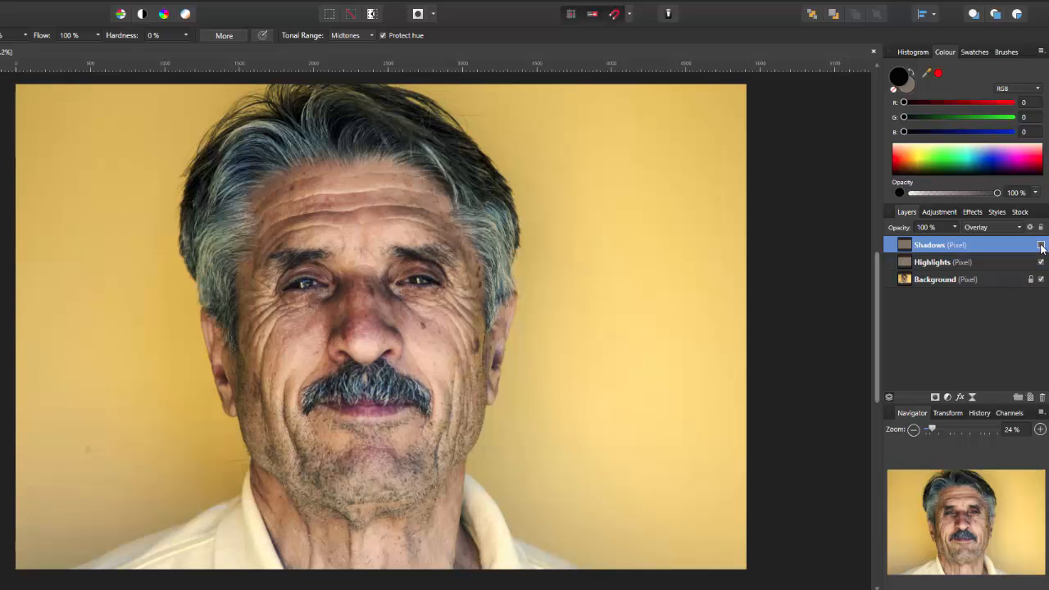
left_click(1041, 245)
left_click(1040, 245)
left_click(1040, 245)
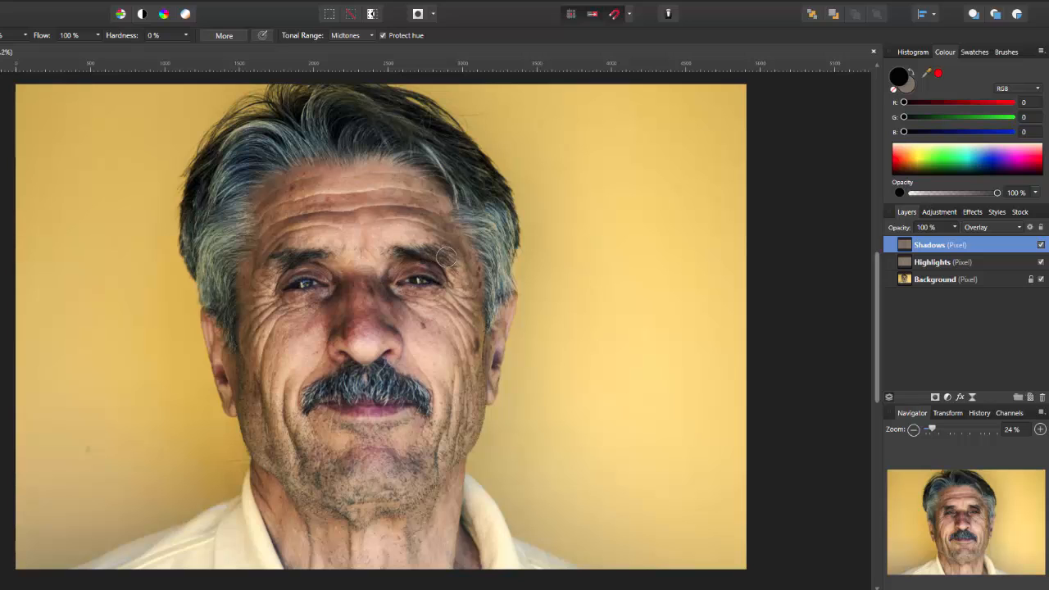
left_click(1040, 245)
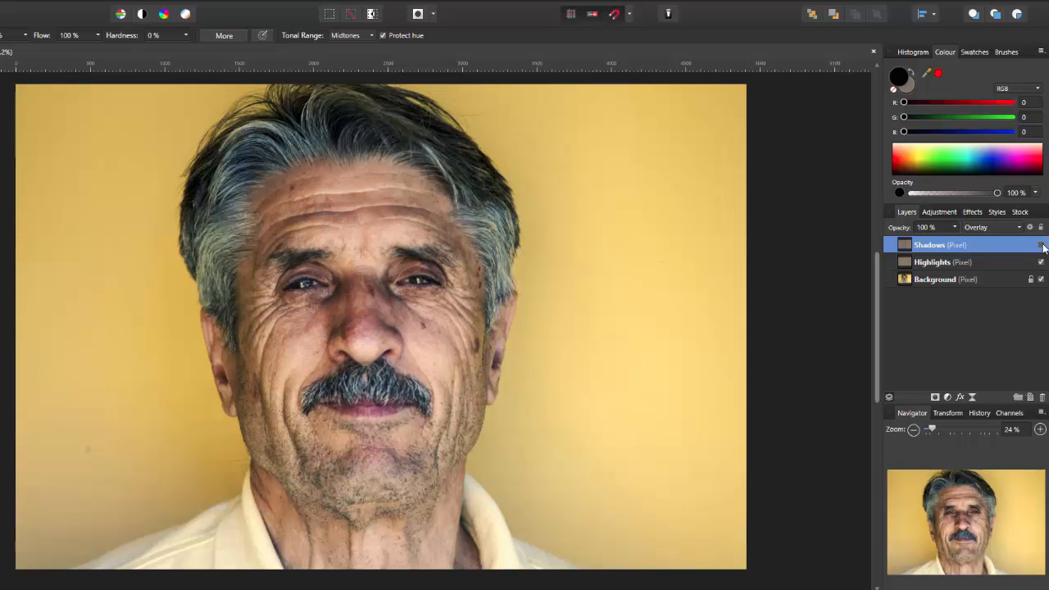
left_click(1040, 245)
left_click(1041, 245)
left_click(1040, 245)
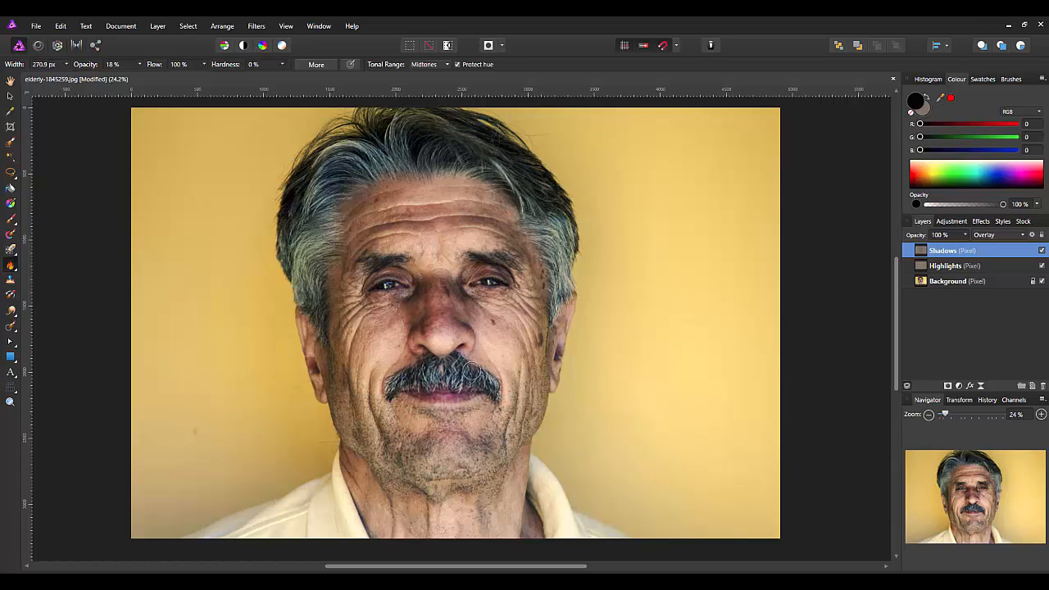
Set the Burn brush's tonal range to Shadows, enlarge the brush to 1449.3 px and set its opacity to 9%
left_click(449, 65)
left_click(424, 77)
key("]")
key("]")
key("]")
key("]")
key("]")
key("]")
key("]")
key("]")
key("]")
key("]")
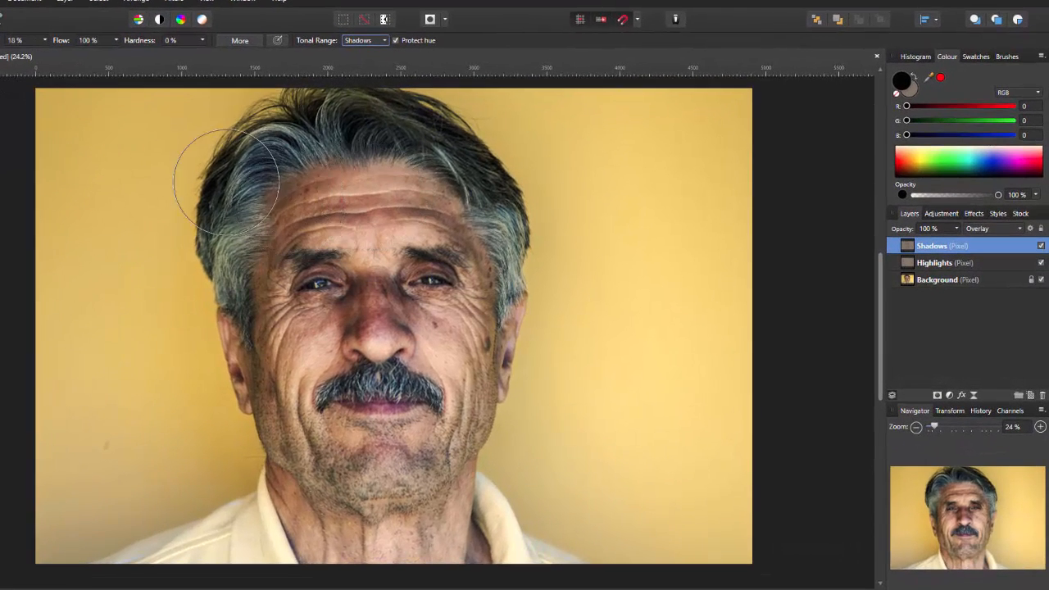
left_click(44, 43)
left_click(43, 52)
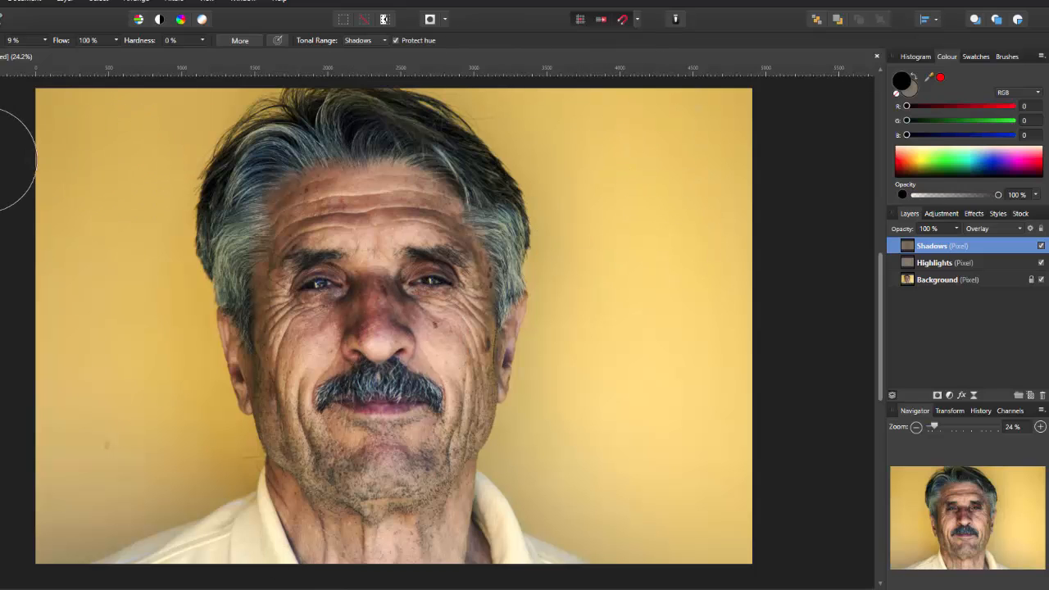
Set the Burn brush's tonal range to Midtones and compare the portrait with the Shadows layer hidden and shown
left_click(384, 40)
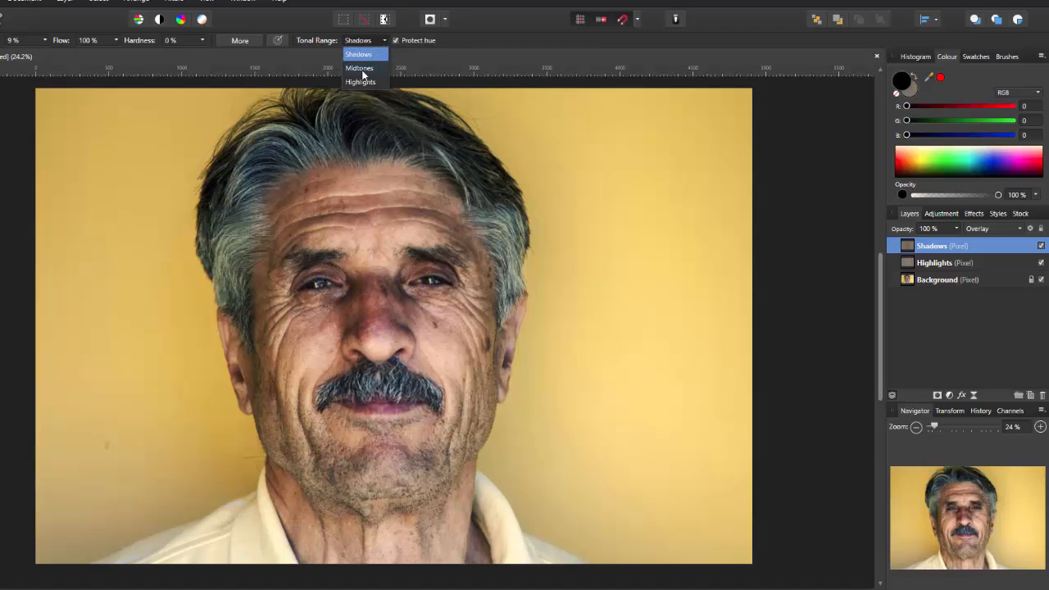
left_click(361, 68)
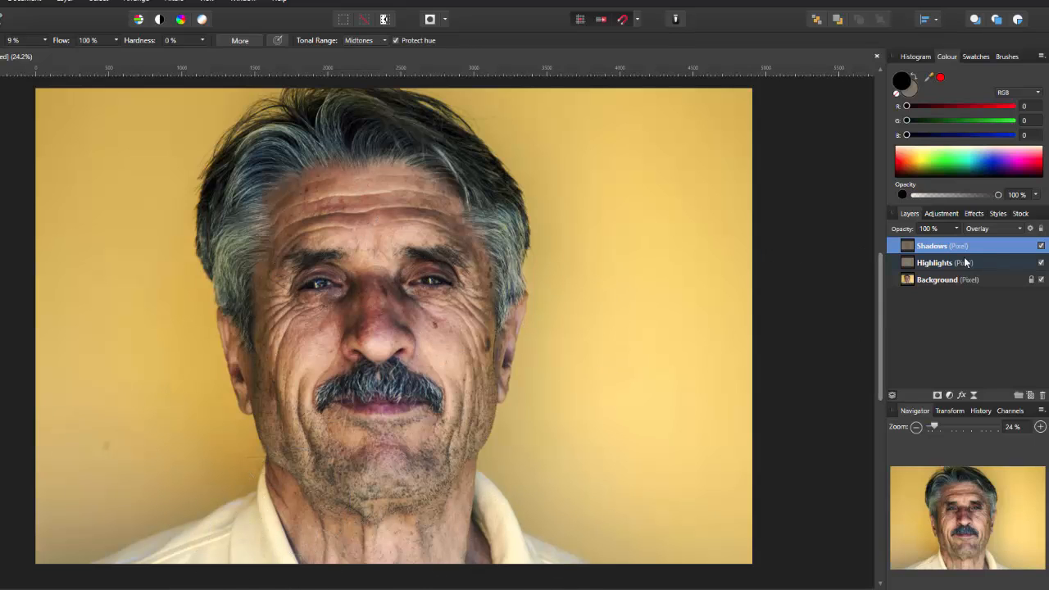
left_click(1040, 246)
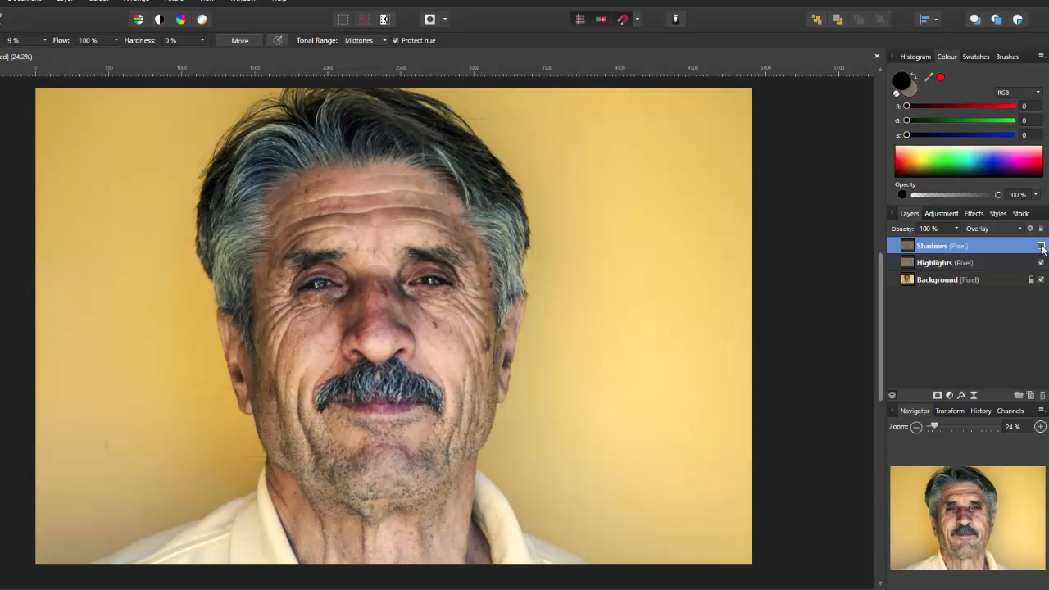
left_click(1040, 246)
left_click(1040, 246)
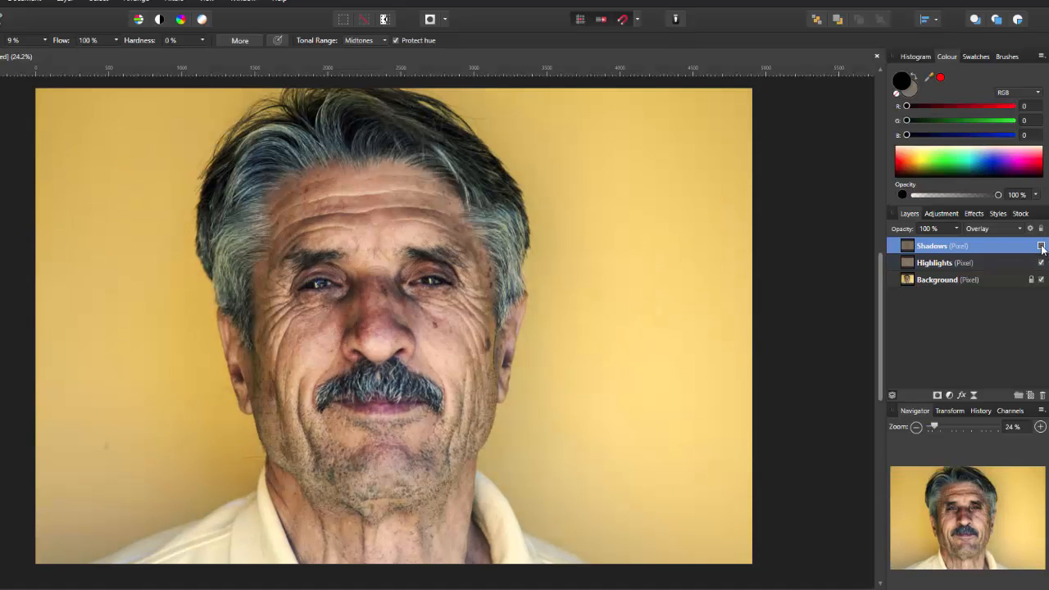
left_click(1040, 246)
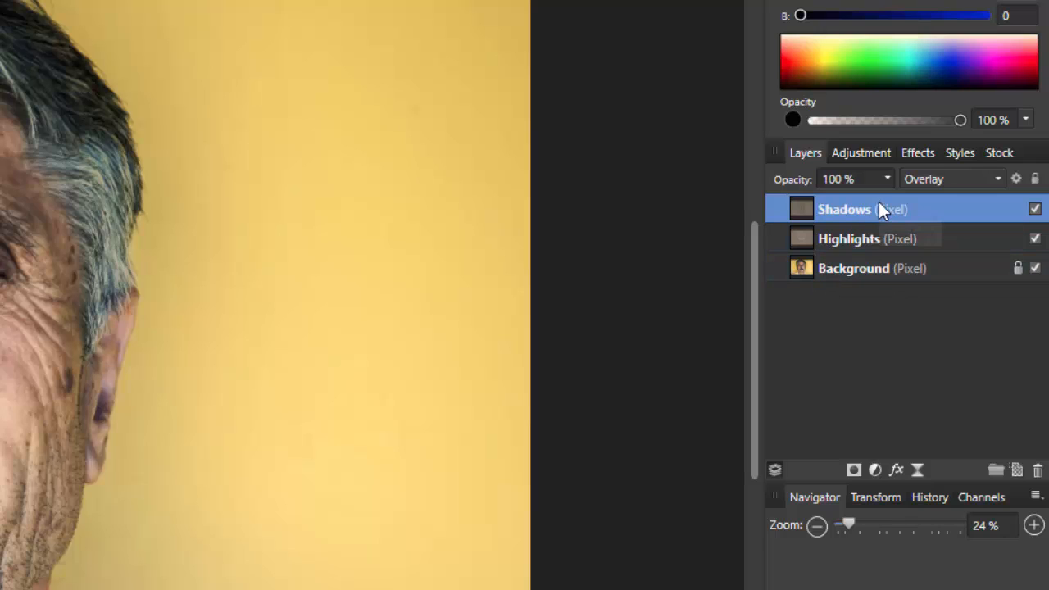
Merge the visible layers into a new layer and apply a monochrome High Pass filter with a 6.7 px radius to it
right_click(977, 207)
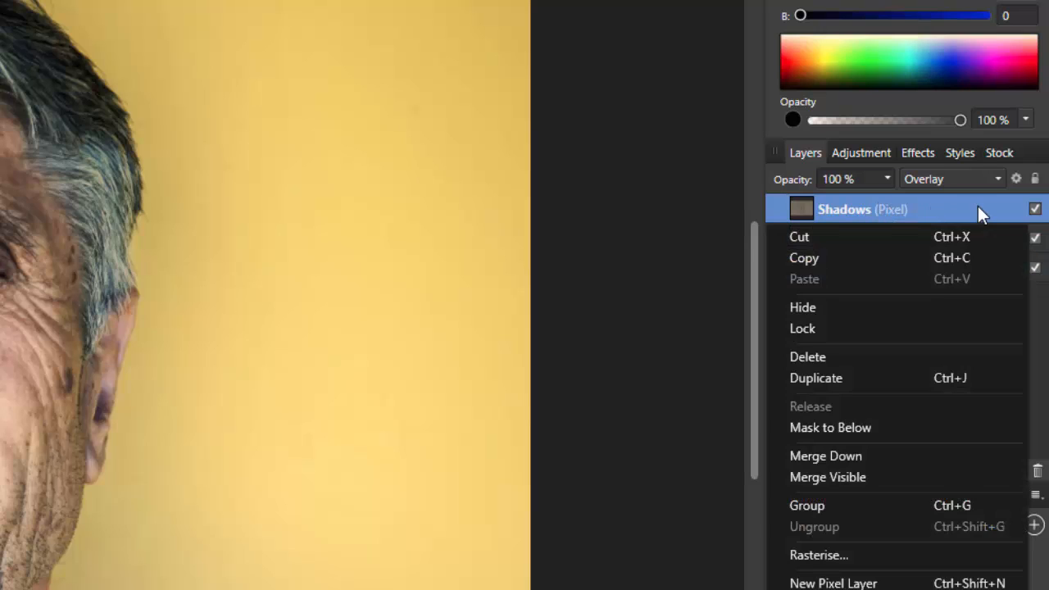
left_click(839, 480)
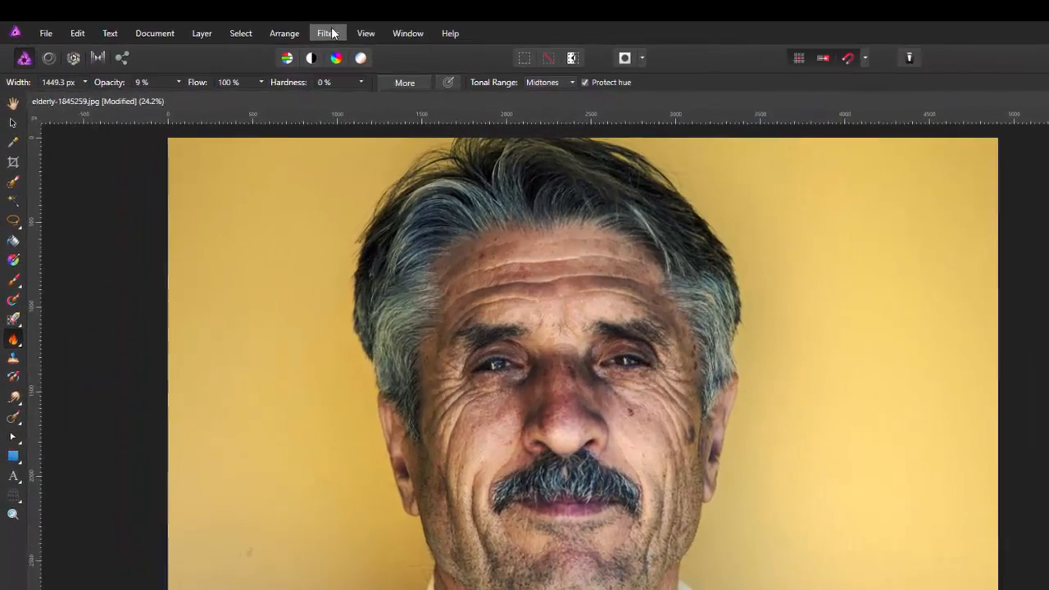
left_click(330, 33)
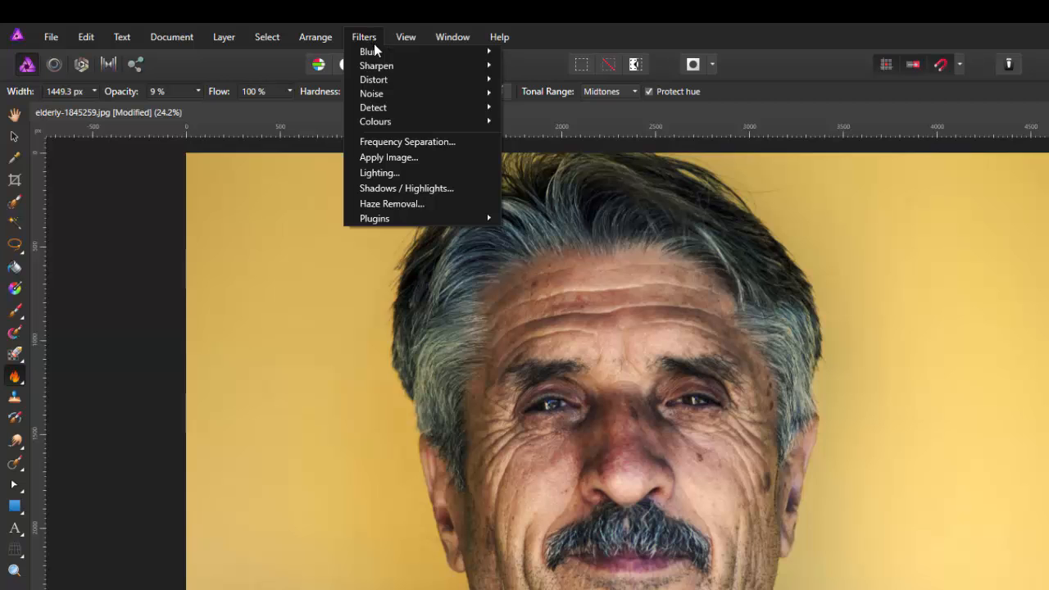
mouse_move(422, 67)
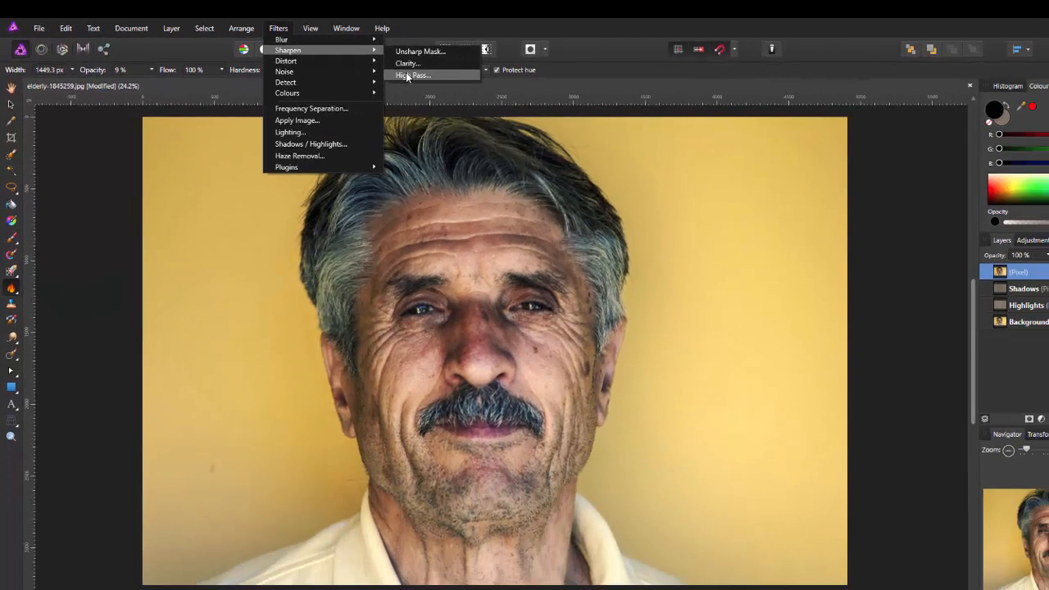
left_click(407, 75)
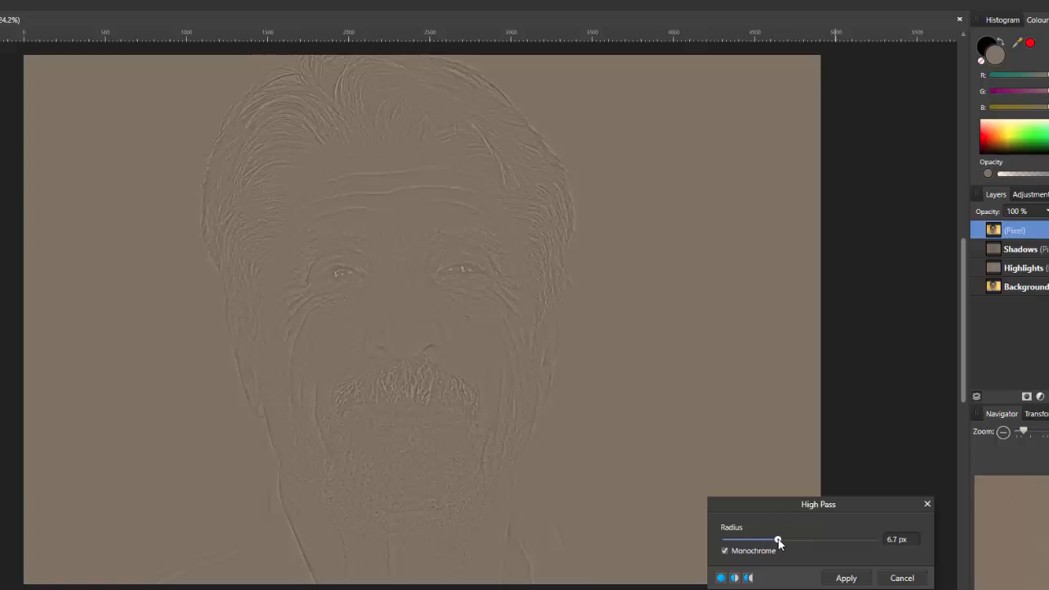
left_click(856, 578)
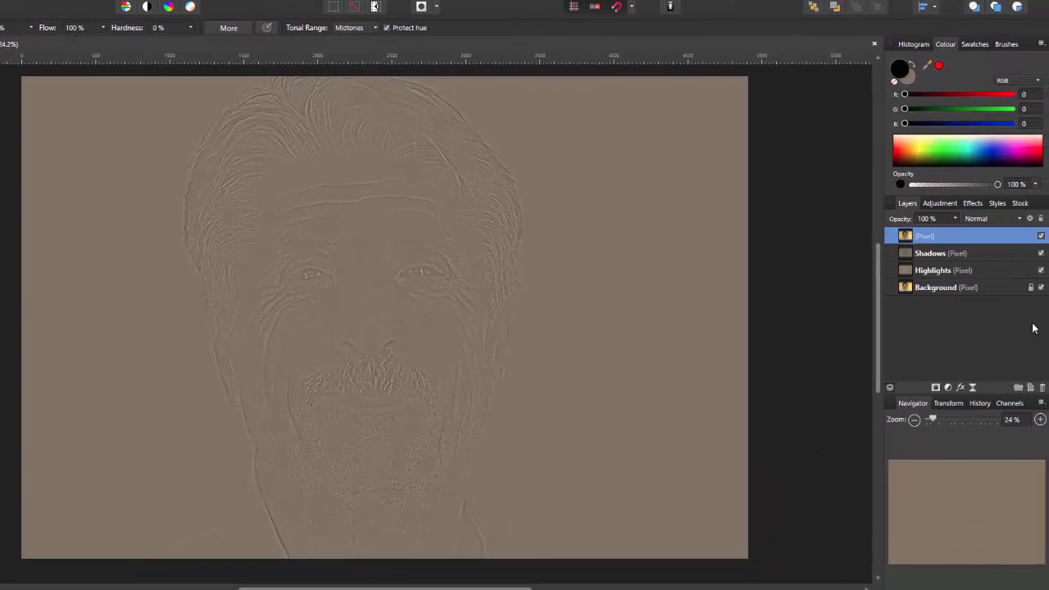
Set the high-pass layer's blend mode to Overlay and merge all visible layers into another new layer
left_click(1020, 218)
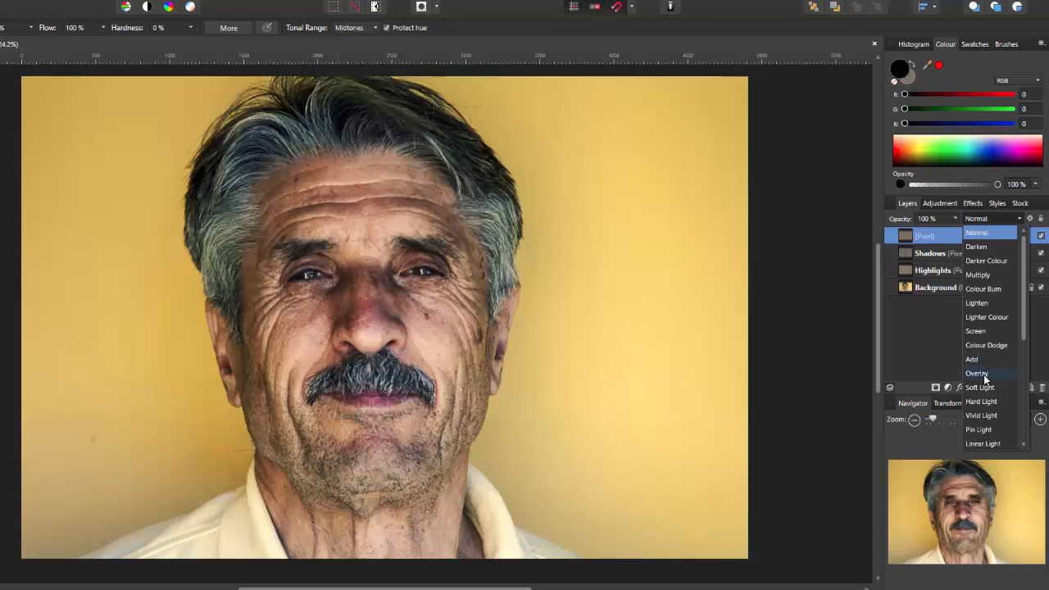
left_click(976, 374)
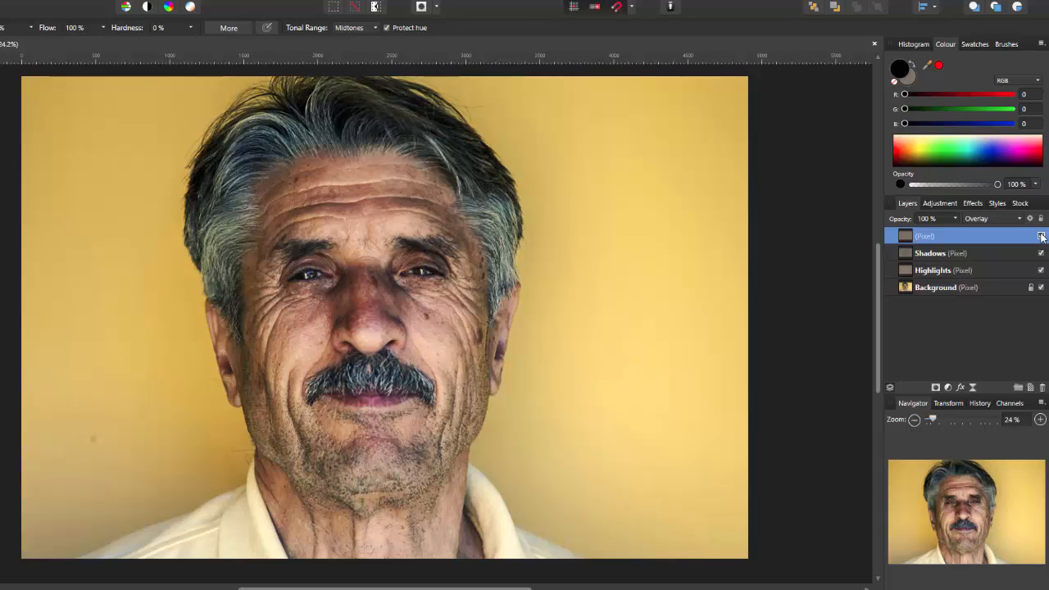
right_click(987, 237)
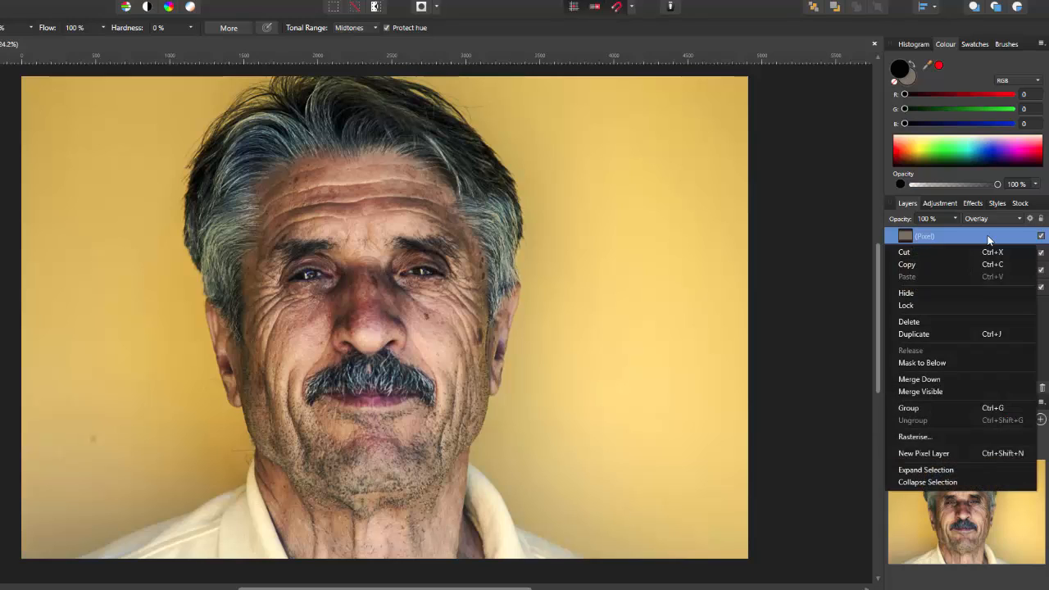
left_click(940, 392)
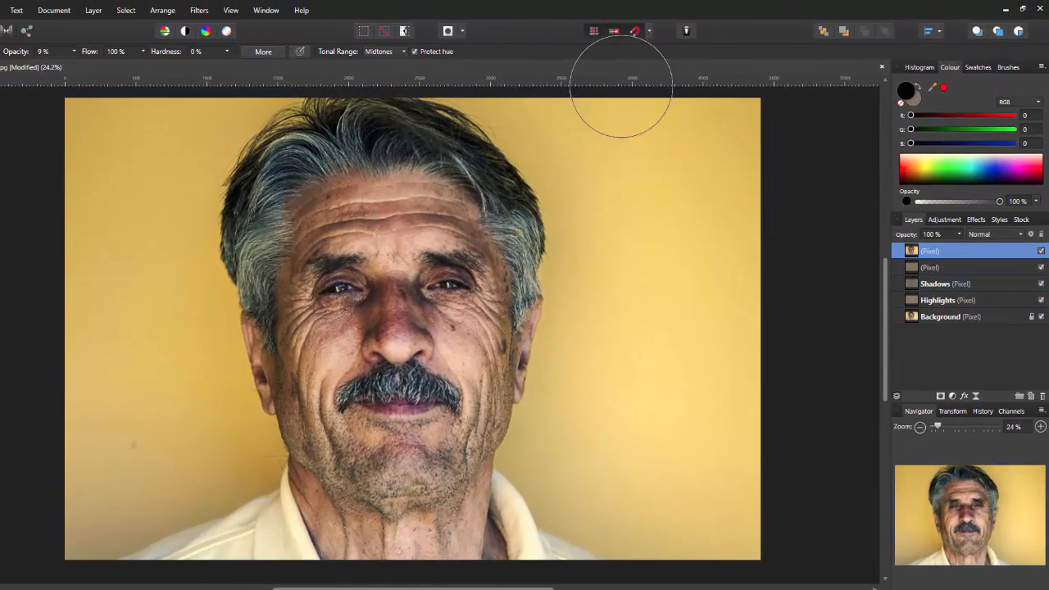
Apply an Unsharp Mask filter with a 20 px radius and a factor of 2 to the topmost merged layer
left_click(198, 11)
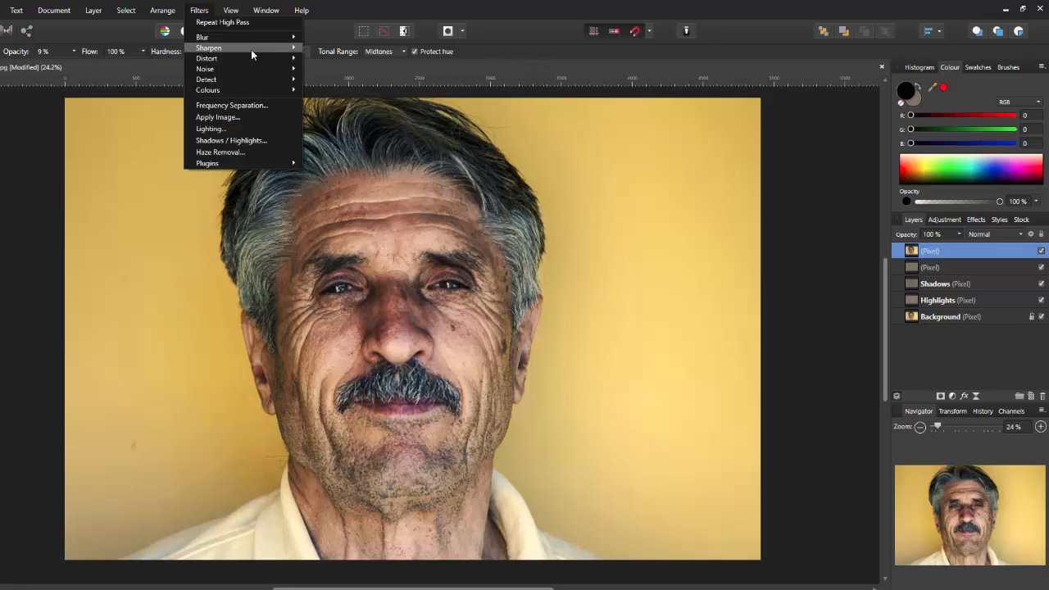
mouse_move(266, 54)
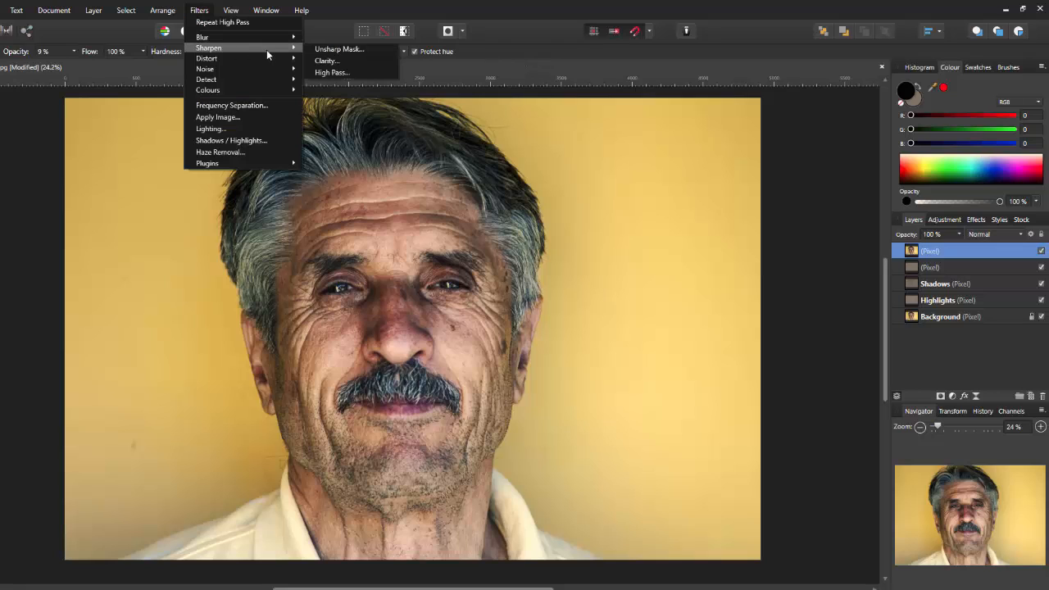
left_click(355, 51)
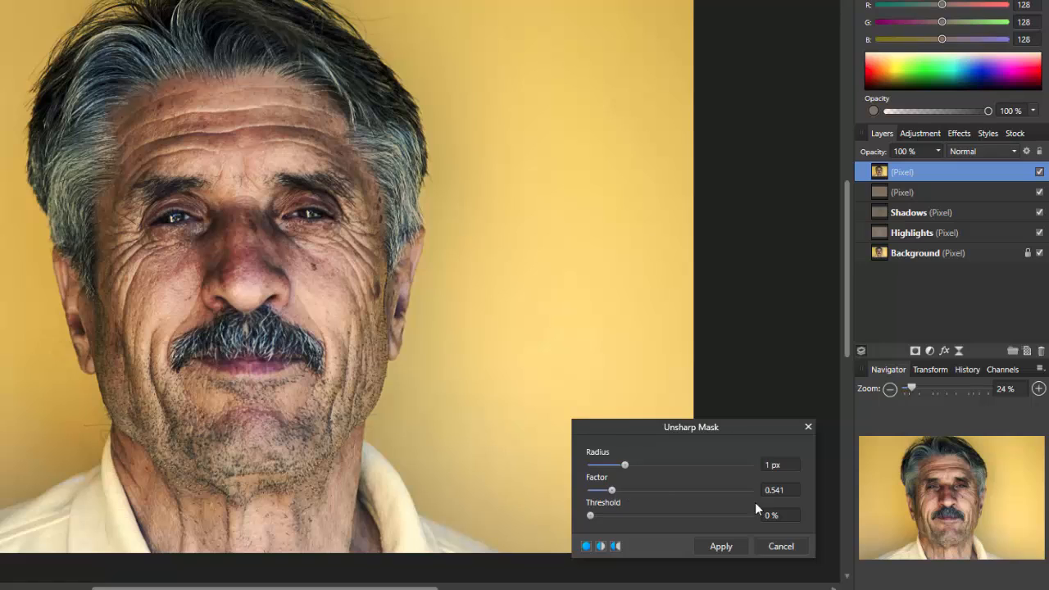
left_click(778, 491)
type("2")
left_click(773, 465)
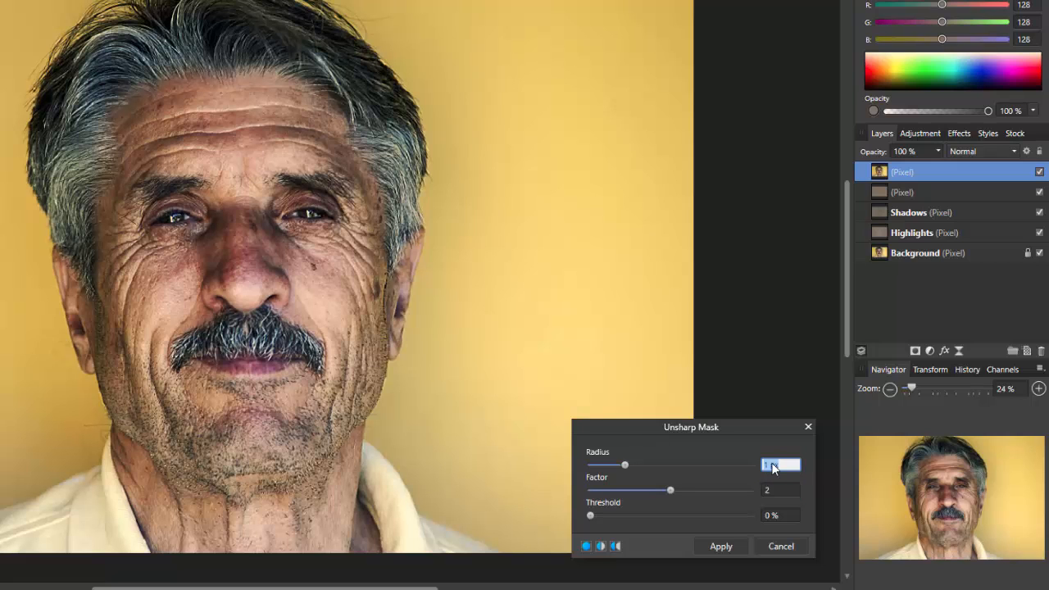
type("20")
key("Return")
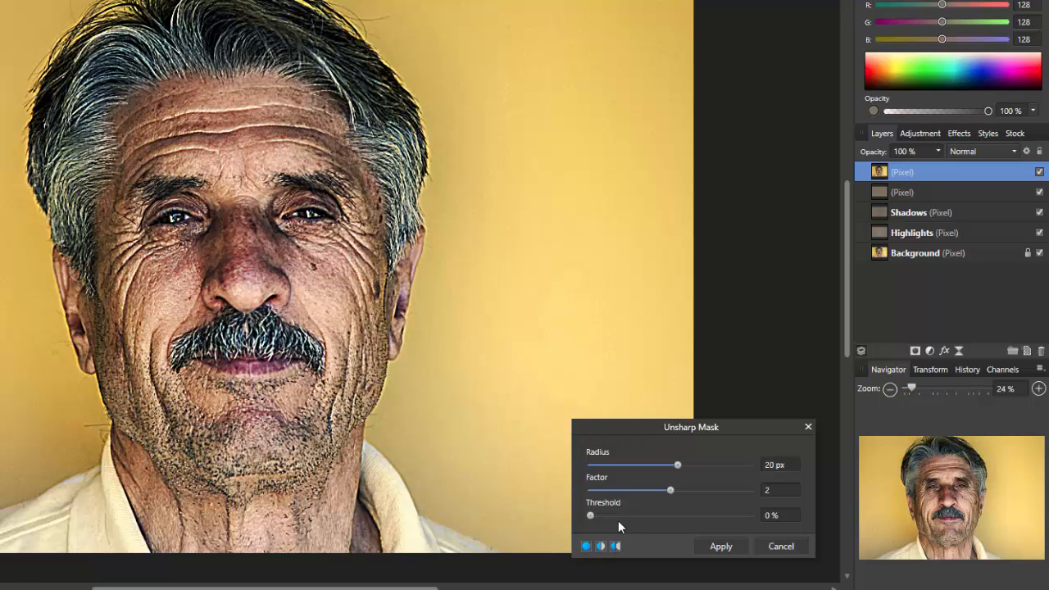
left_click(720, 545)
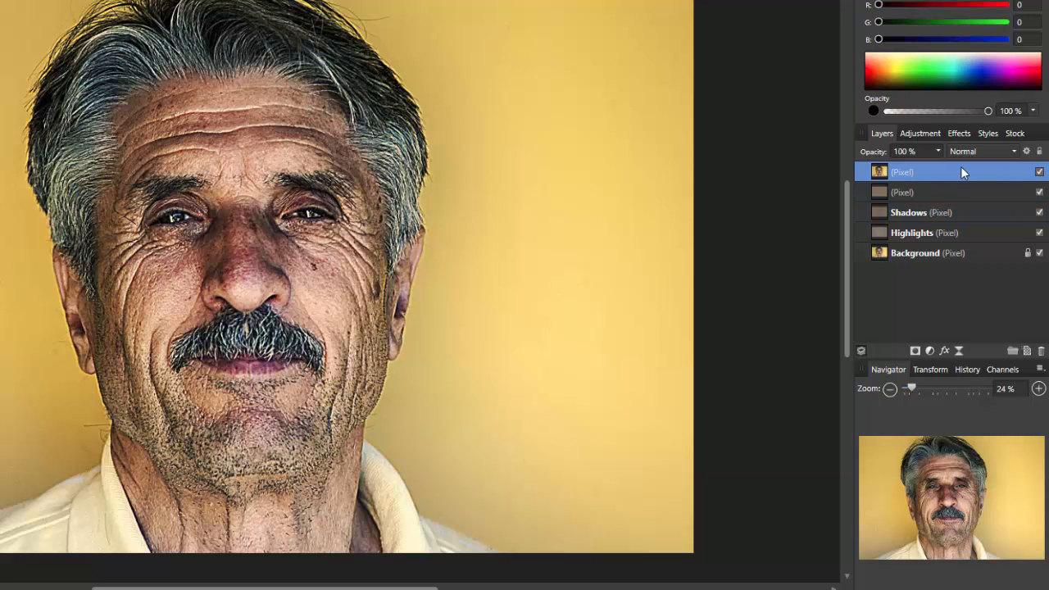
Set the sharpened layer's blend mode to Lighten and its opacity to 50%, and compare the portrait with the layer hidden and shown
left_click(1013, 154)
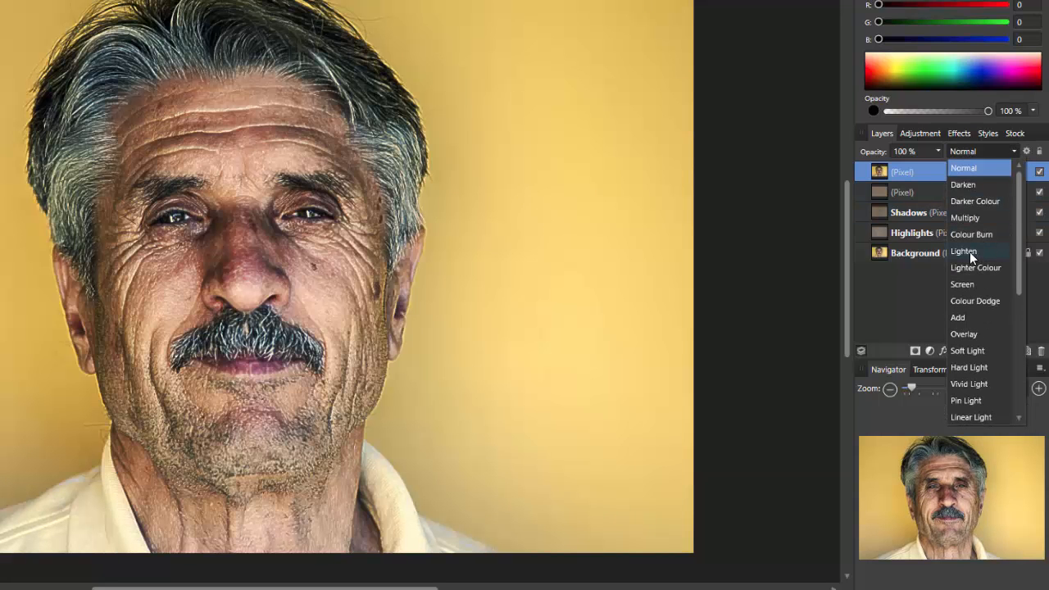
left_click(969, 252)
left_click(937, 152)
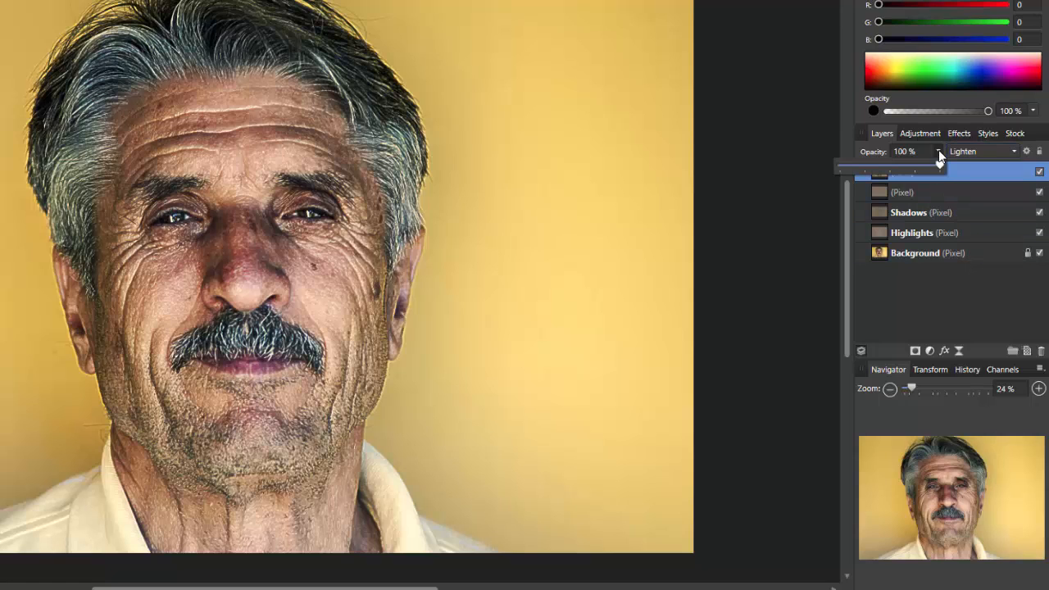
left_click_drag(940, 165, 892, 167)
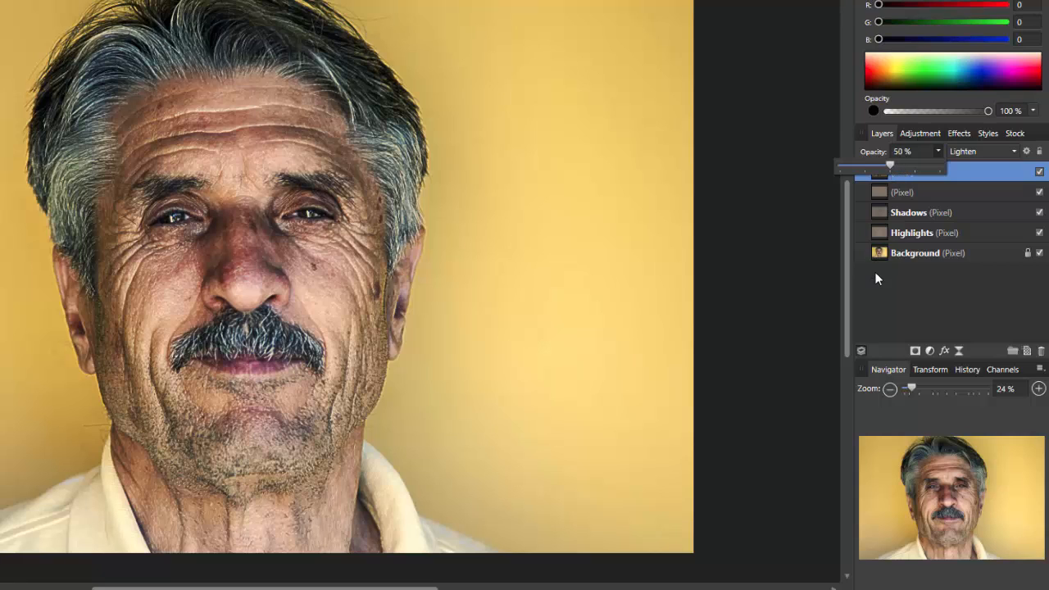
left_click(1038, 172)
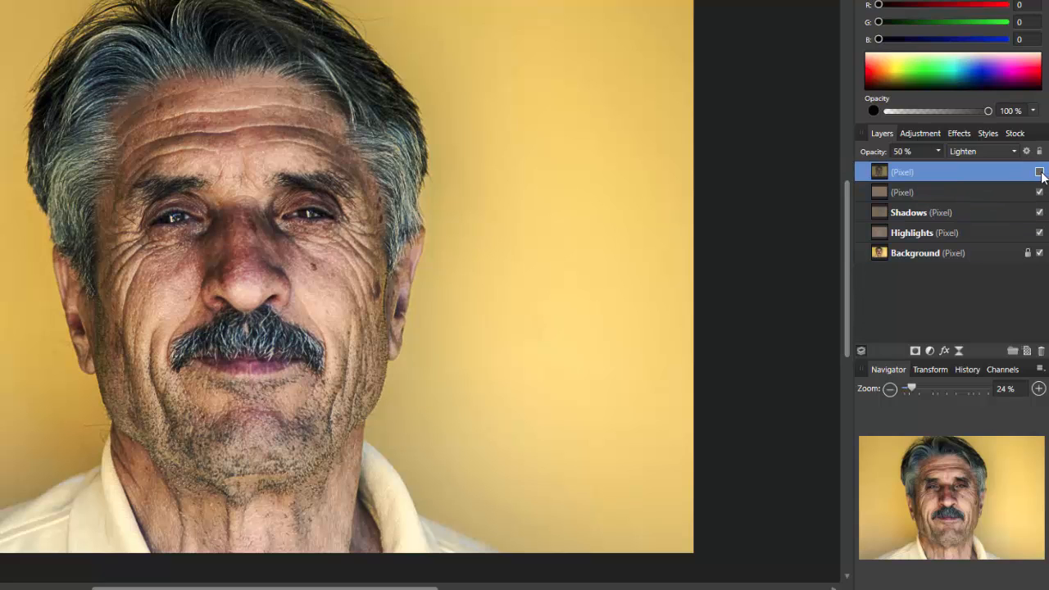
left_click(1039, 172)
left_click(1039, 172)
left_click(1038, 172)
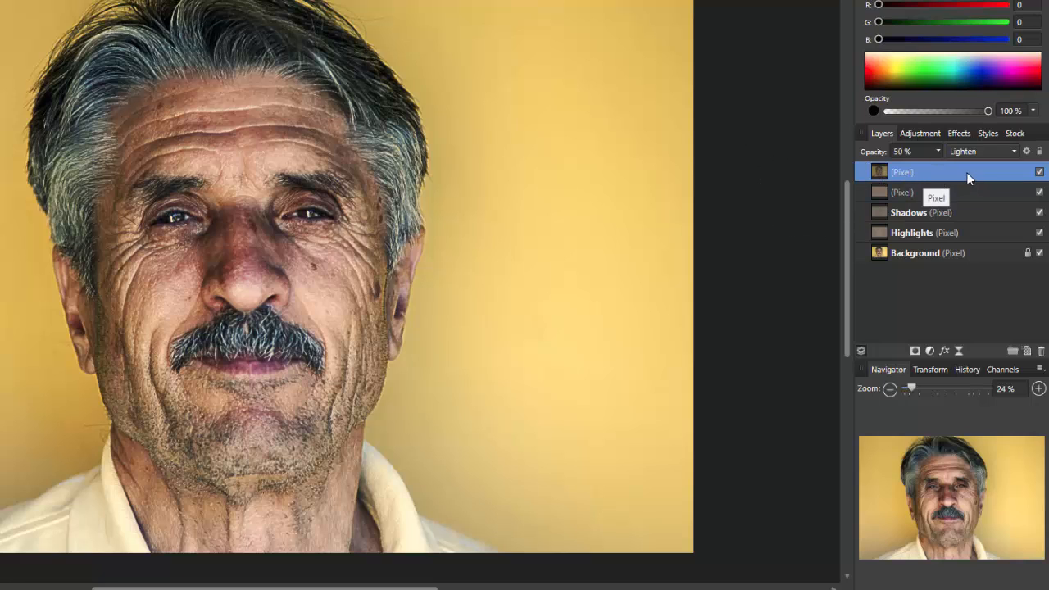
Duplicate the Lighten layer and set the copy's blend mode to Darken and its opacity to 60%
right_click(966, 171)
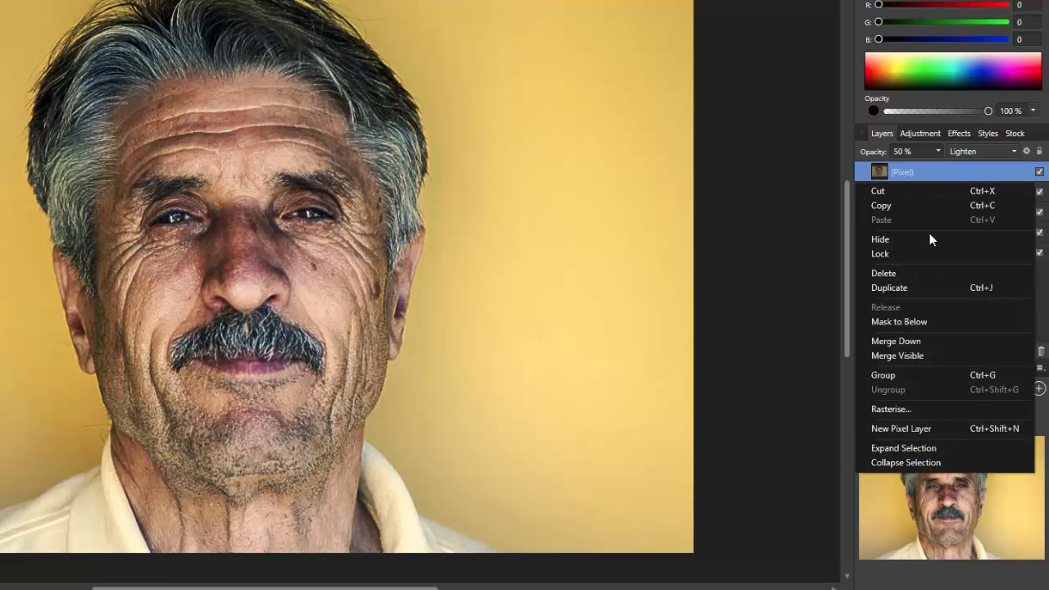
left_click(912, 287)
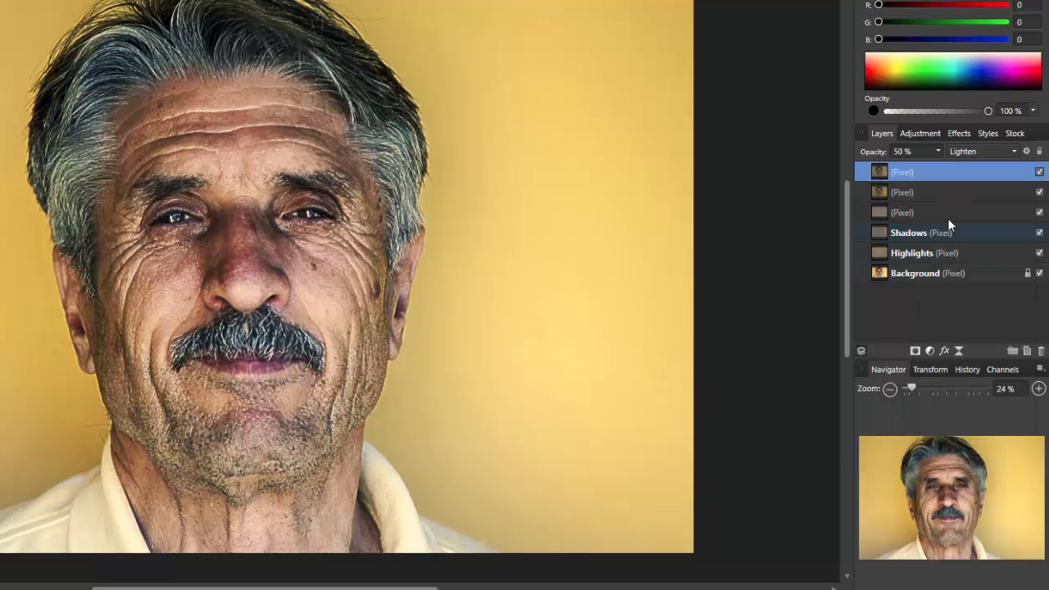
left_click(1017, 151)
left_click(1021, 173)
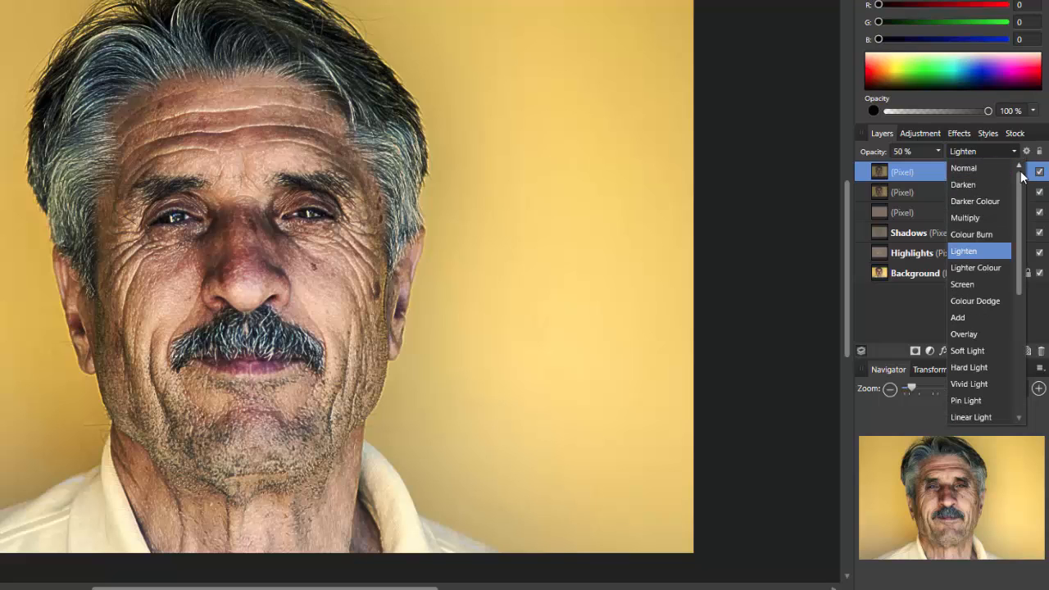
left_click(964, 187)
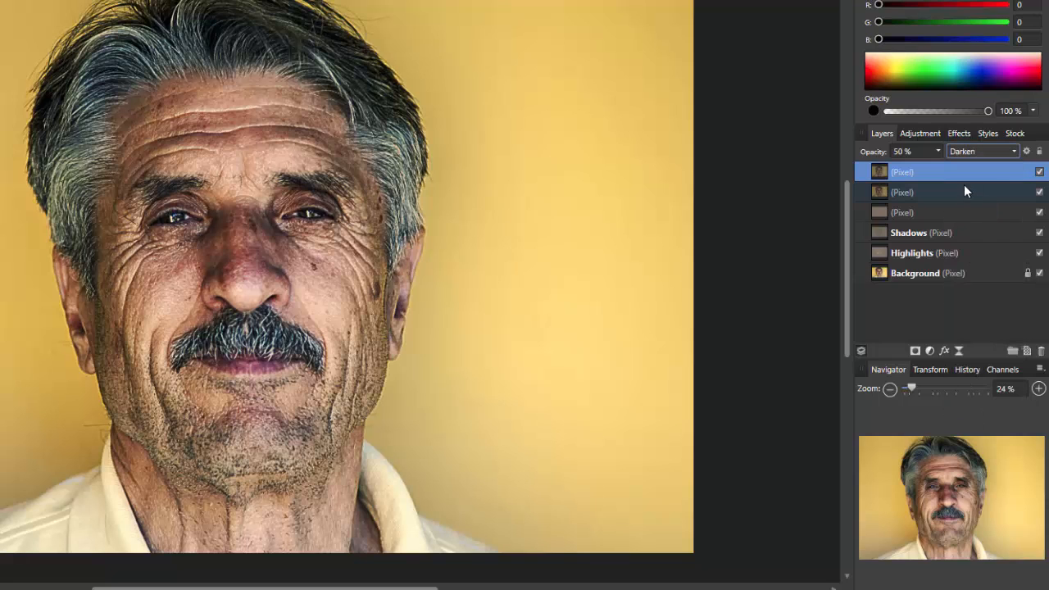
left_click(1039, 172)
left_click(1039, 172)
left_click(938, 152)
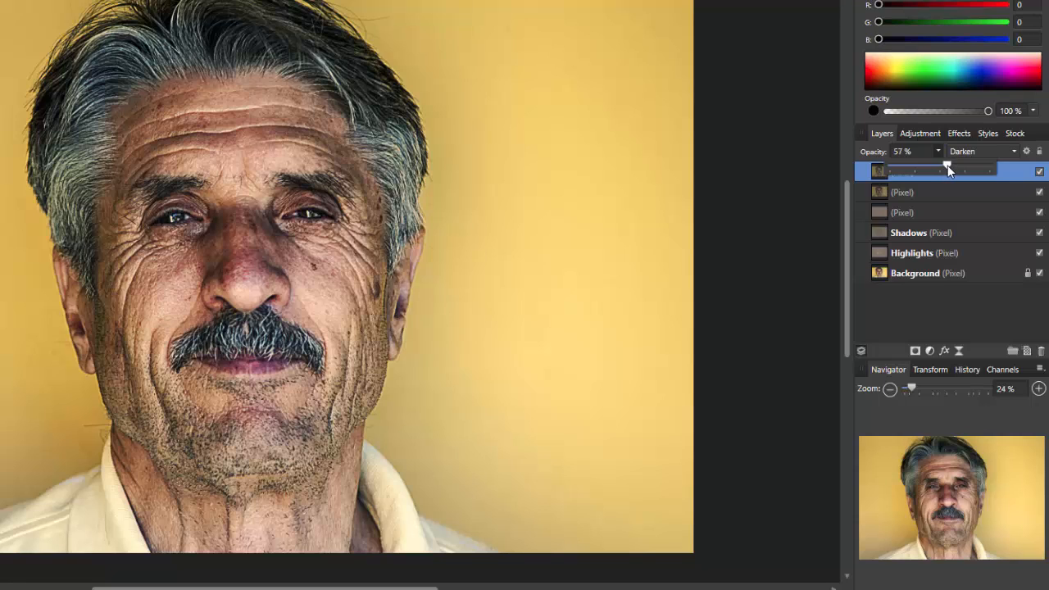
left_click_drag(948, 167, 949, 167)
left_click(848, 240)
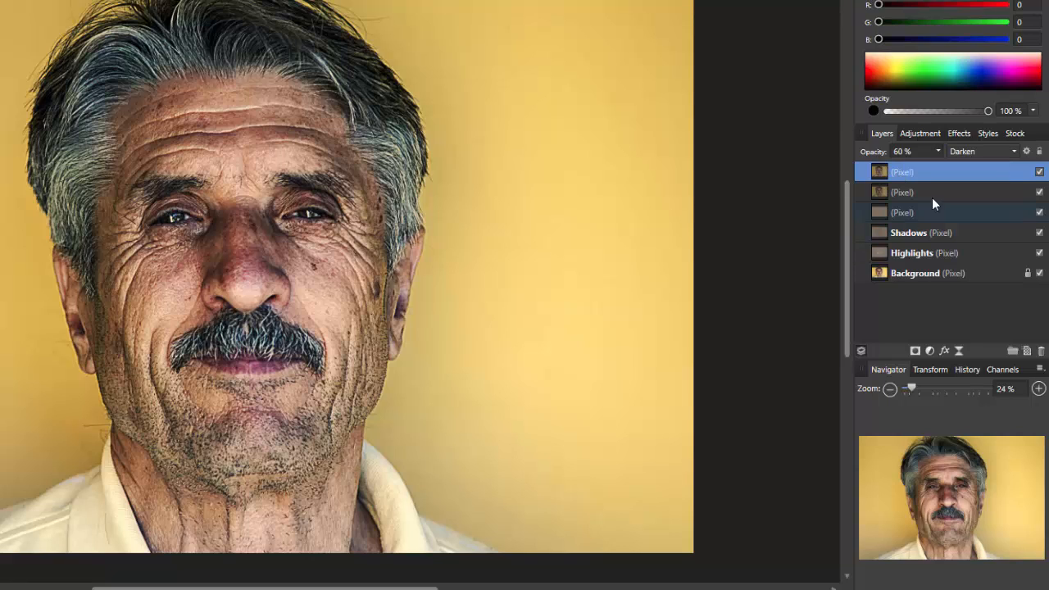
Merge the visible layers into a new layer and apply an Unsharp Mask with a 0.5 px radius and a factor of 1 to it
right_click(969, 171)
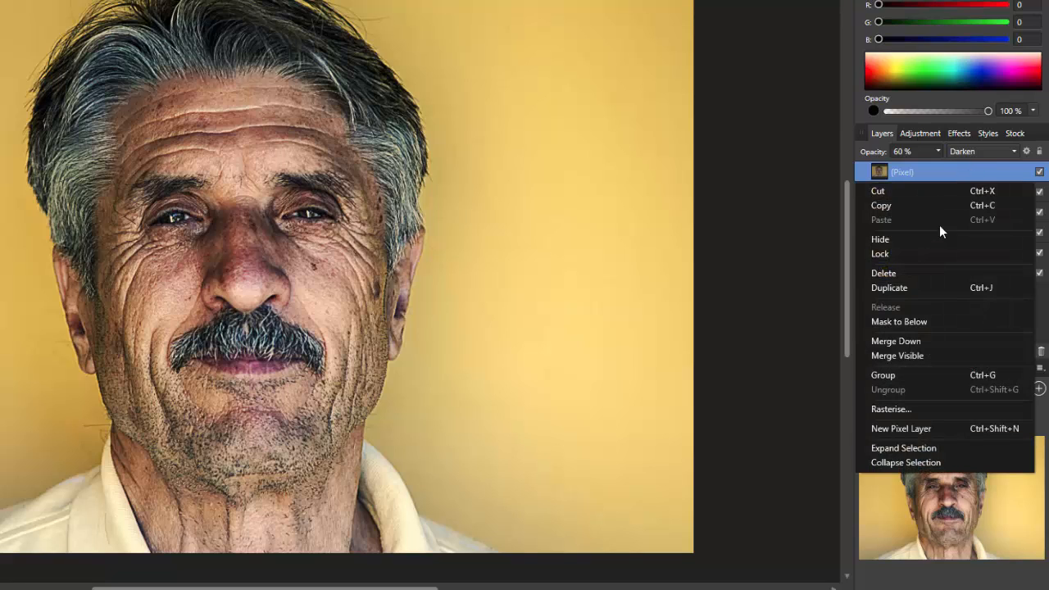
left_click(913, 355)
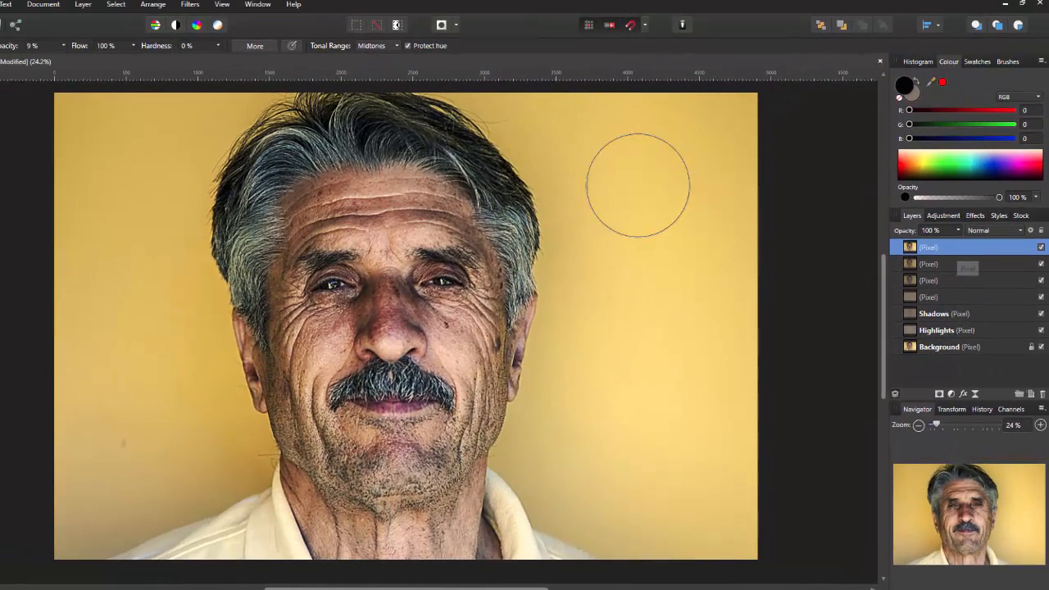
left_click(190, 5)
mouse_move(209, 43)
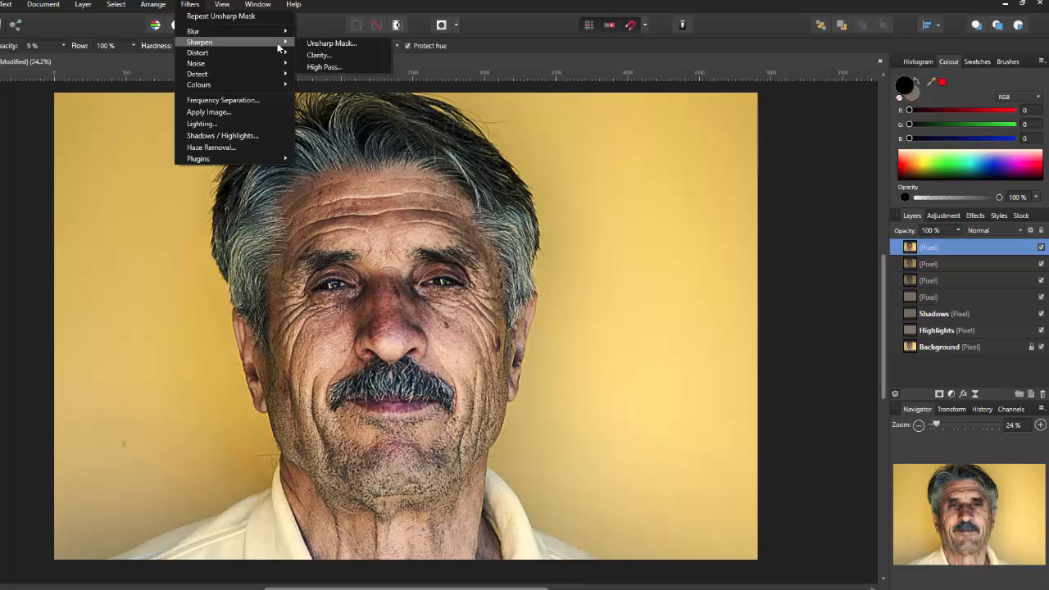
left_click(332, 40)
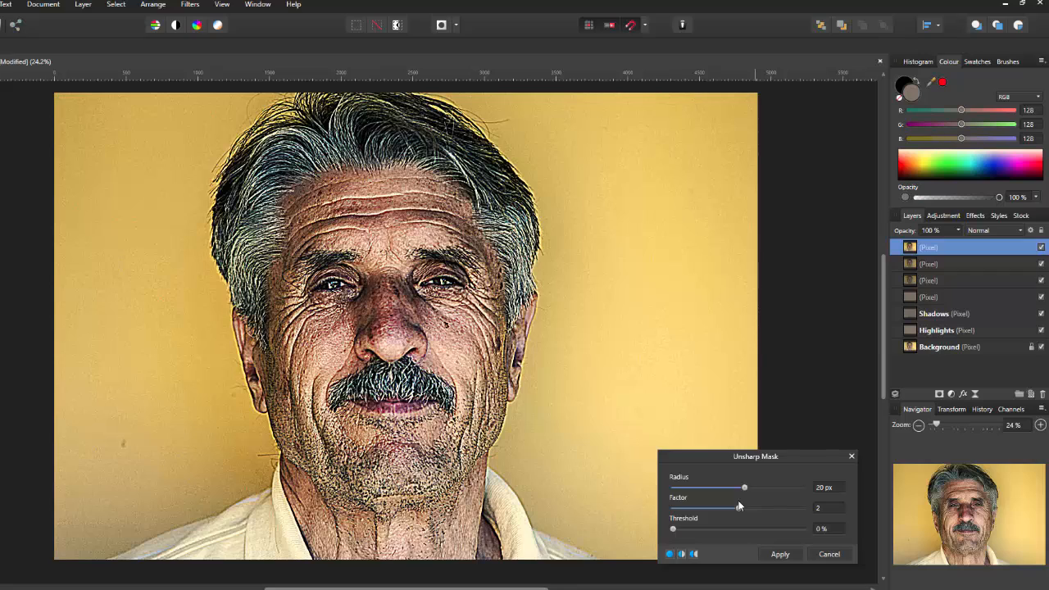
left_click(822, 508)
type("1")
left_click(824, 486)
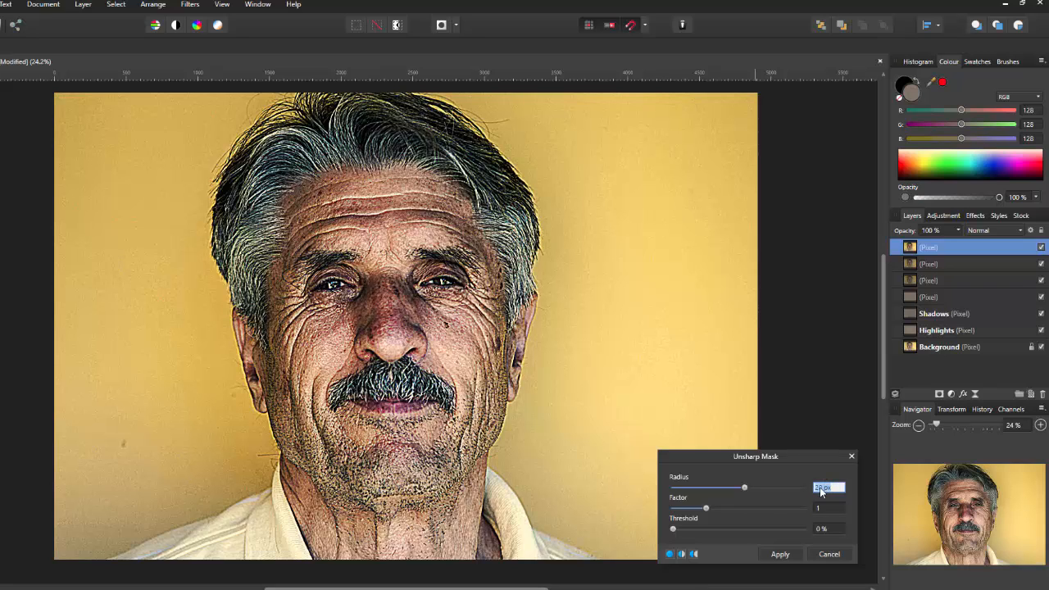
type("0.5")
key("Return")
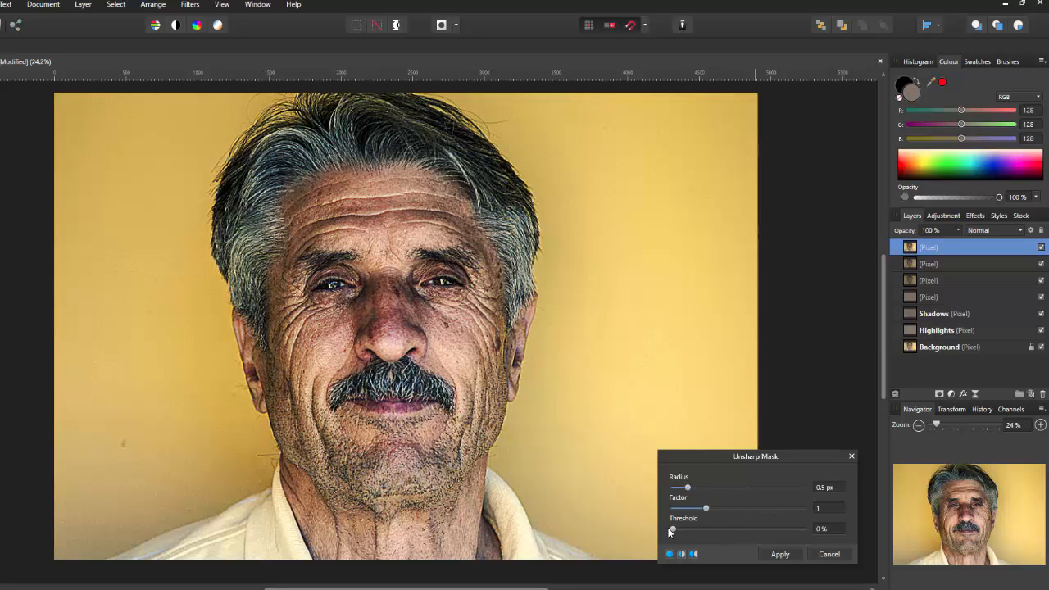
left_click(780, 553)
key("o")
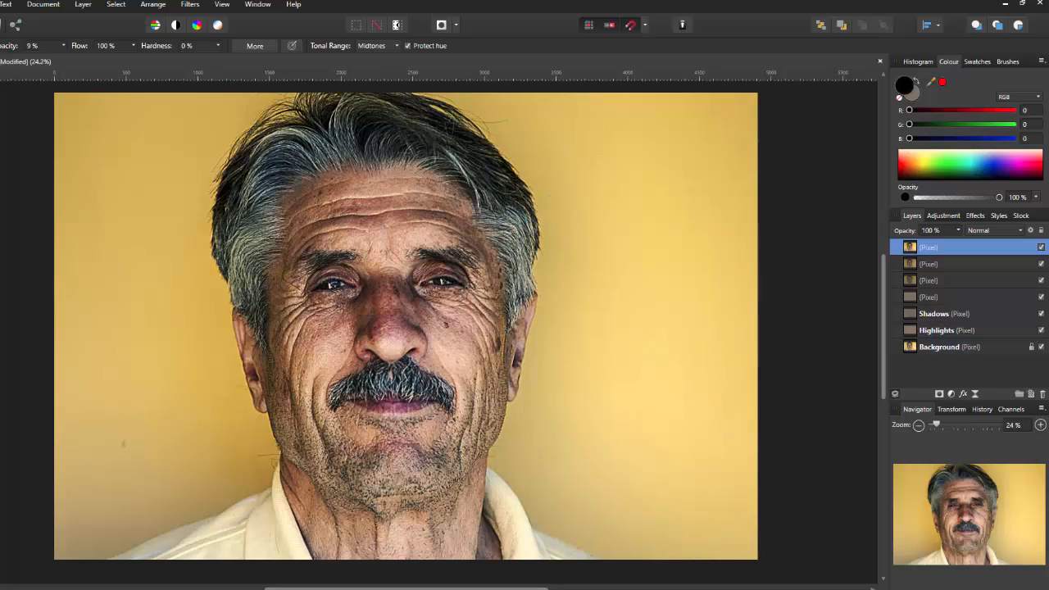
Compare the portrait before and after editing by hiding and showing all layers above the Background together
left_click(1008, 331, "shift")
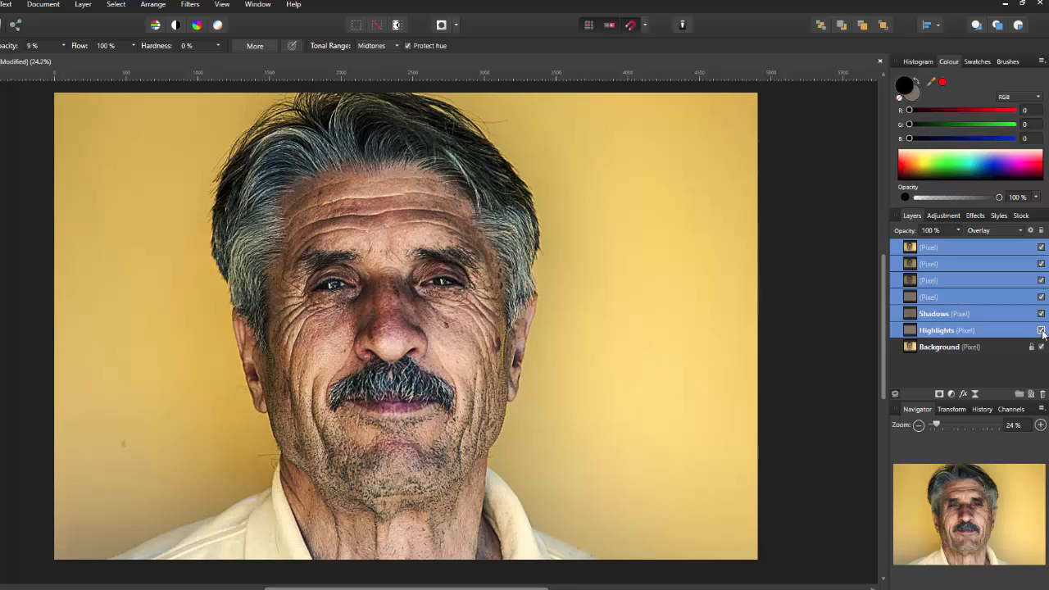
left_click(1040, 330)
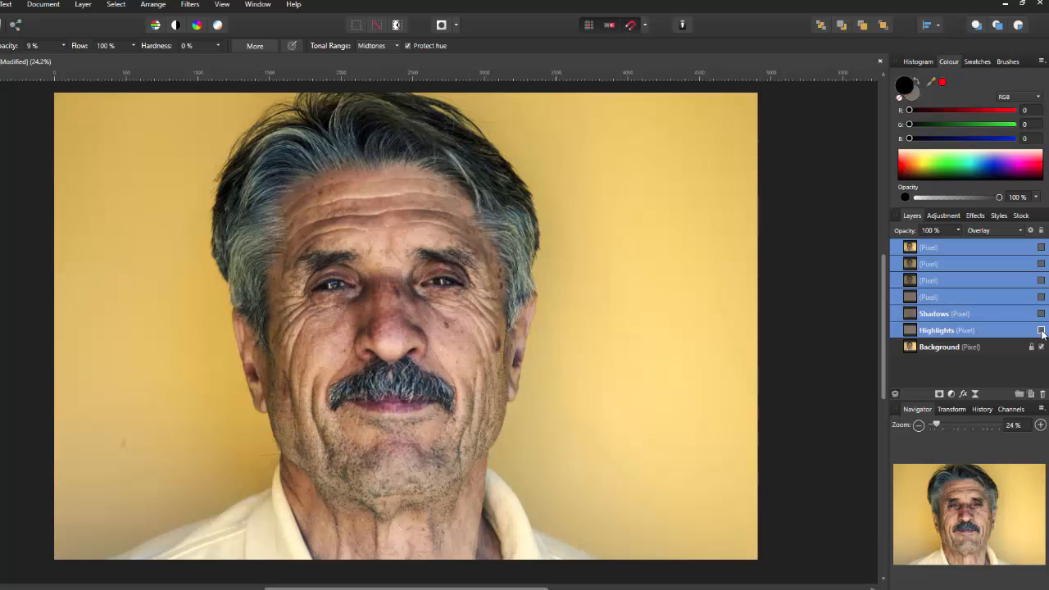
left_click(1041, 330)
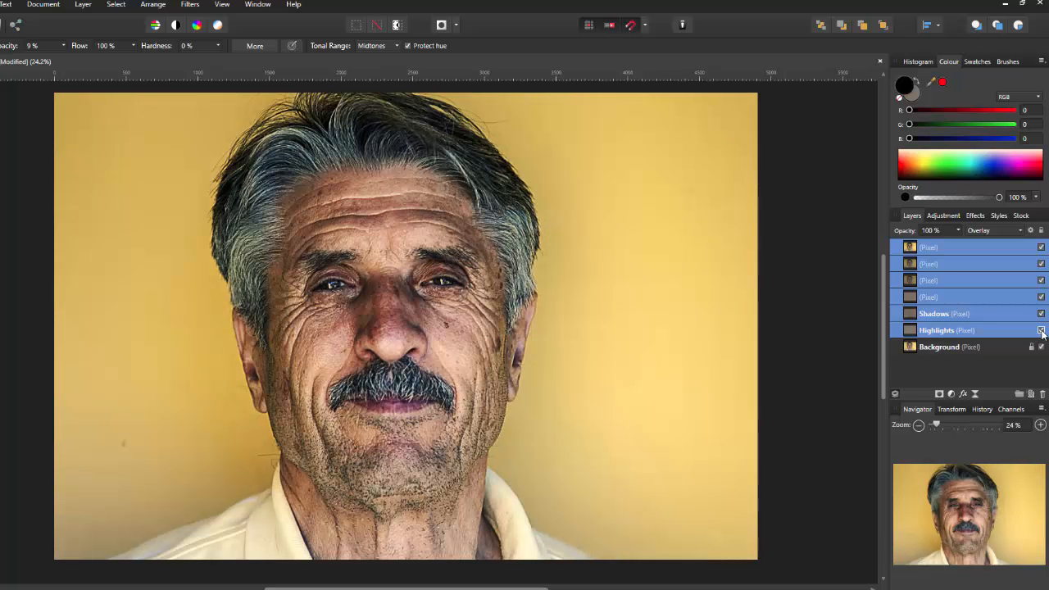
left_click(1041, 330)
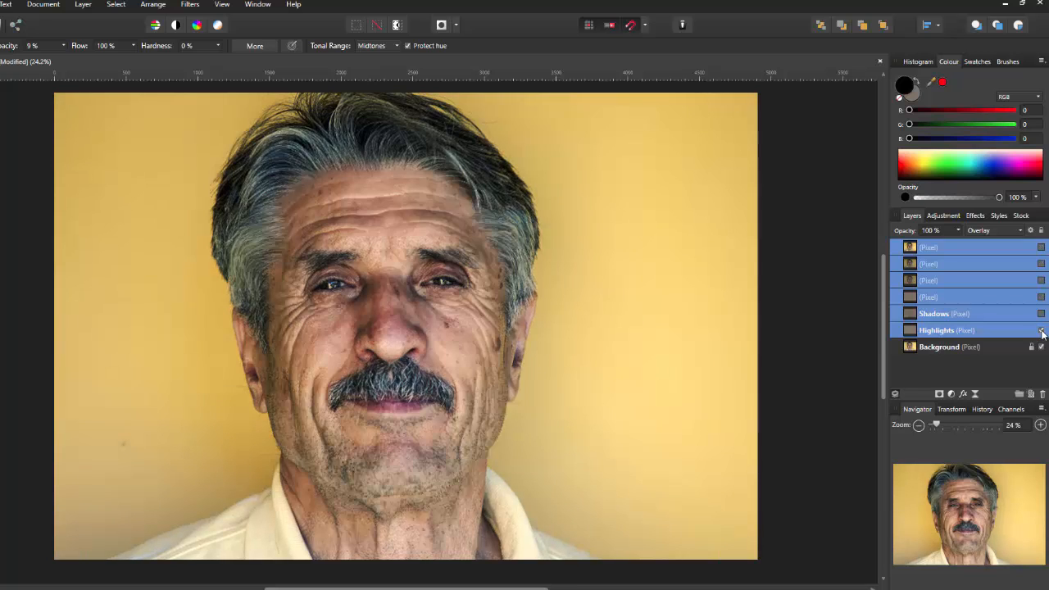
left_click(1041, 331)
left_click(1041, 330)
left_click(1041, 330)
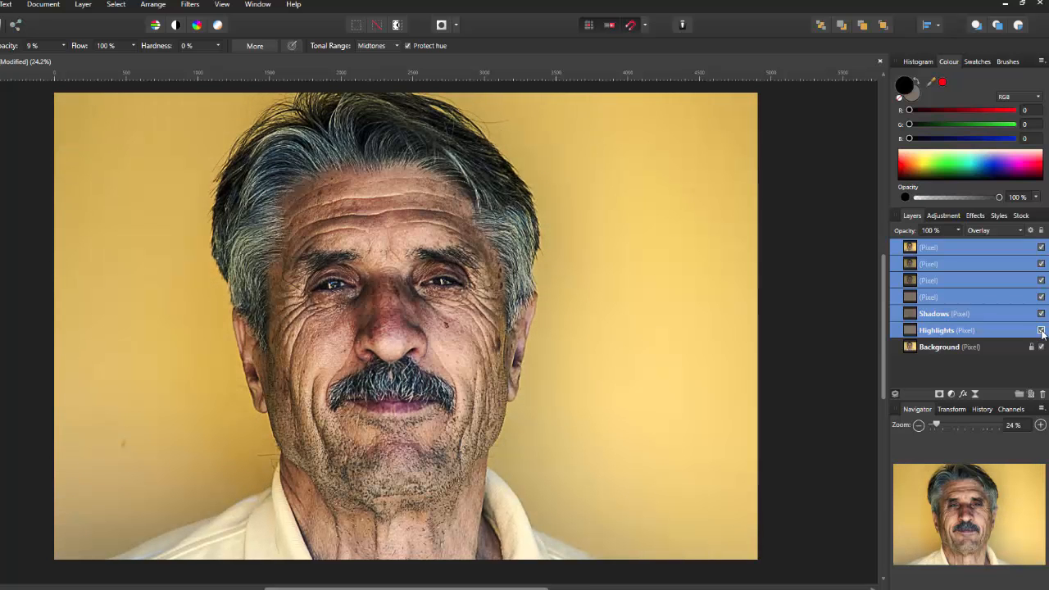
Add a Black & White adjustment above the topmost layer with Yellow at 11% and Blue at -27%
left_click(986, 248)
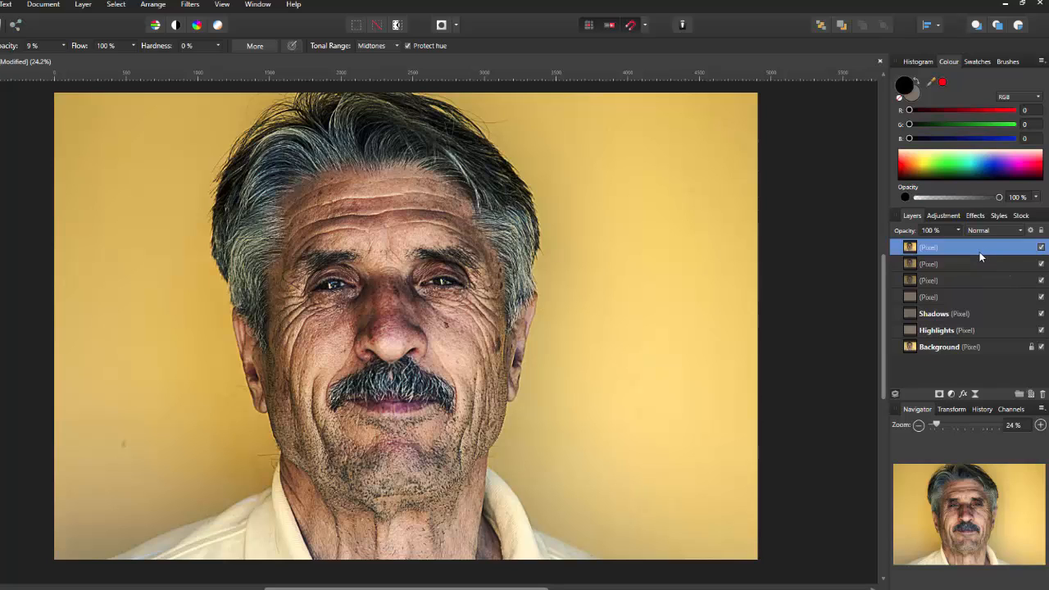
left_click(941, 216)
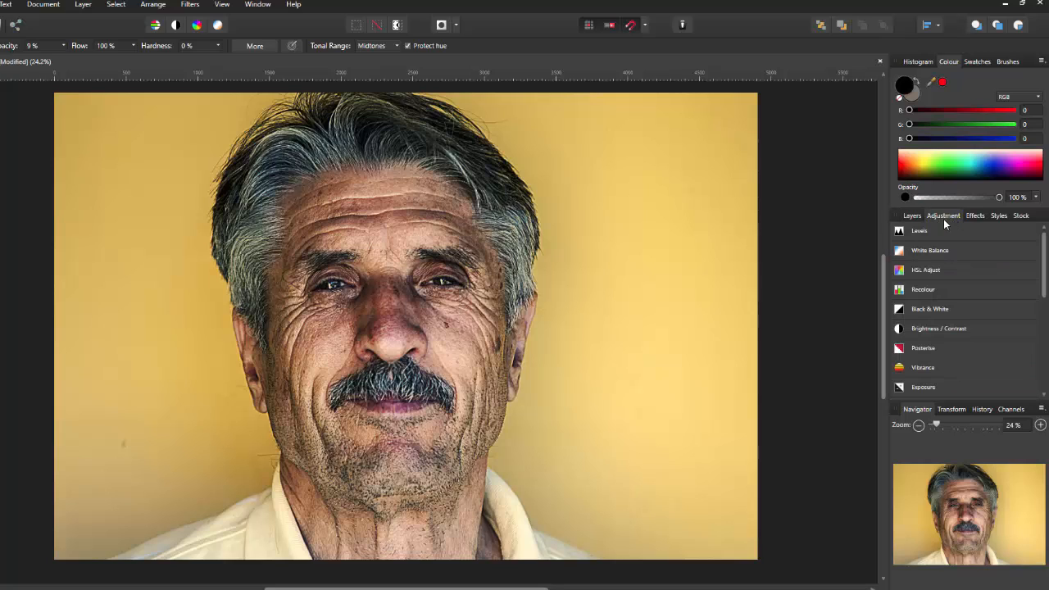
left_click(931, 310)
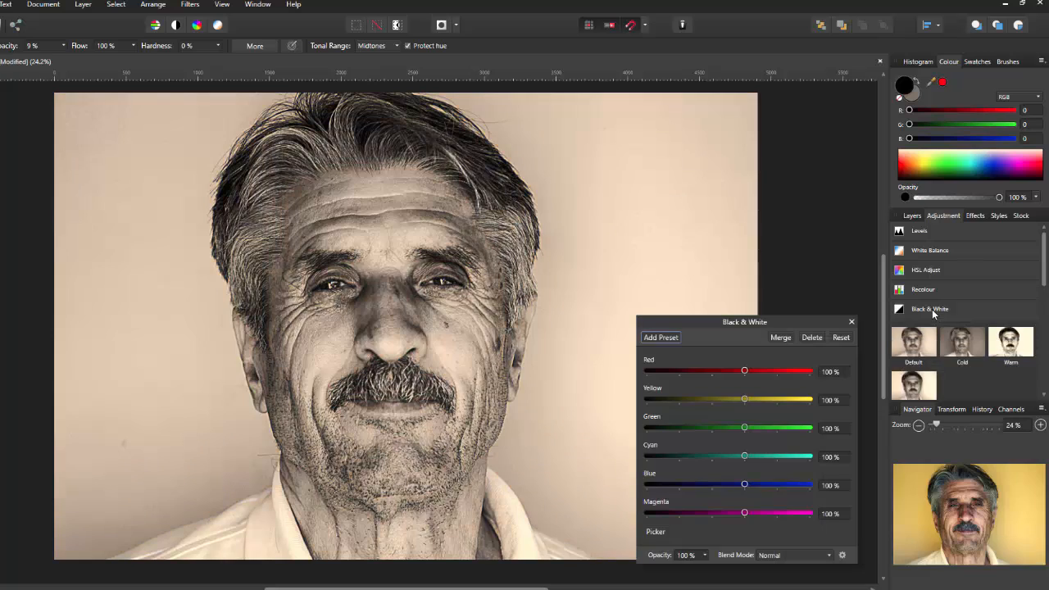
left_click_drag(799, 317, 825, 199)
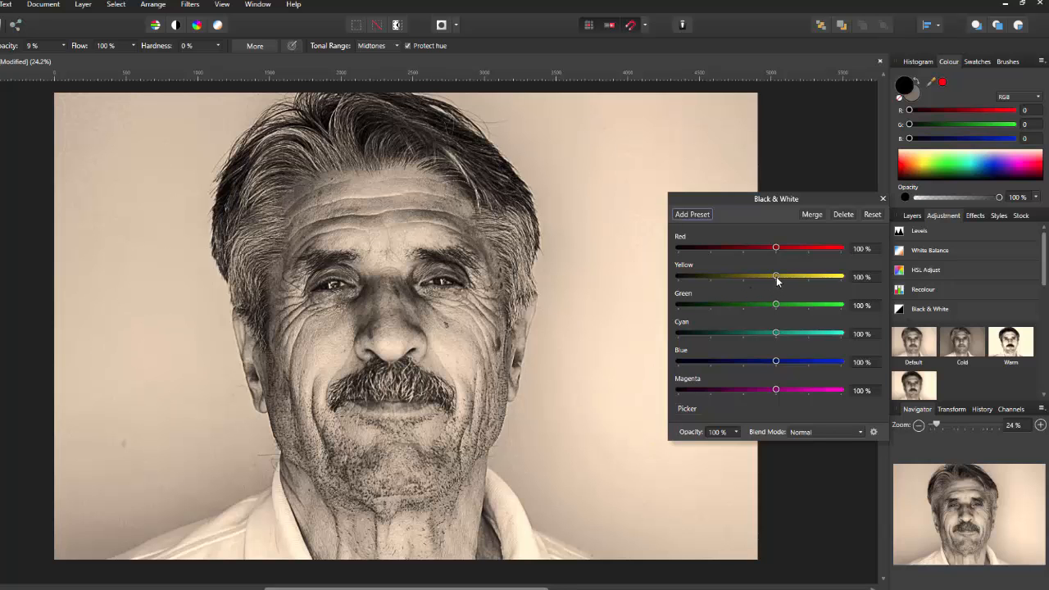
left_click_drag(775, 277, 746, 277)
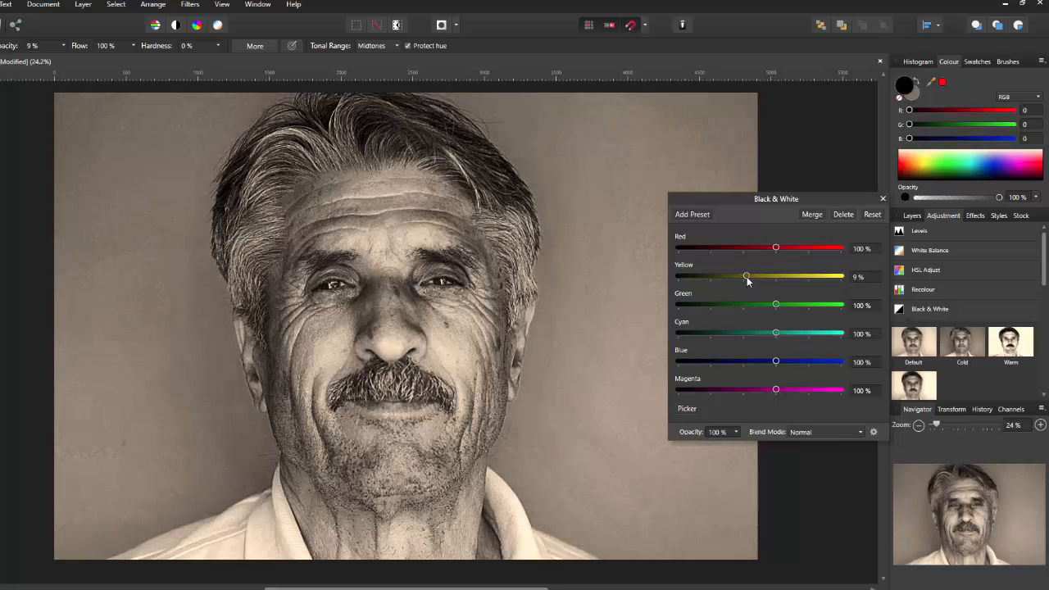
left_click_drag(746, 277, 747, 276)
left_click_drag(775, 362, 737, 363)
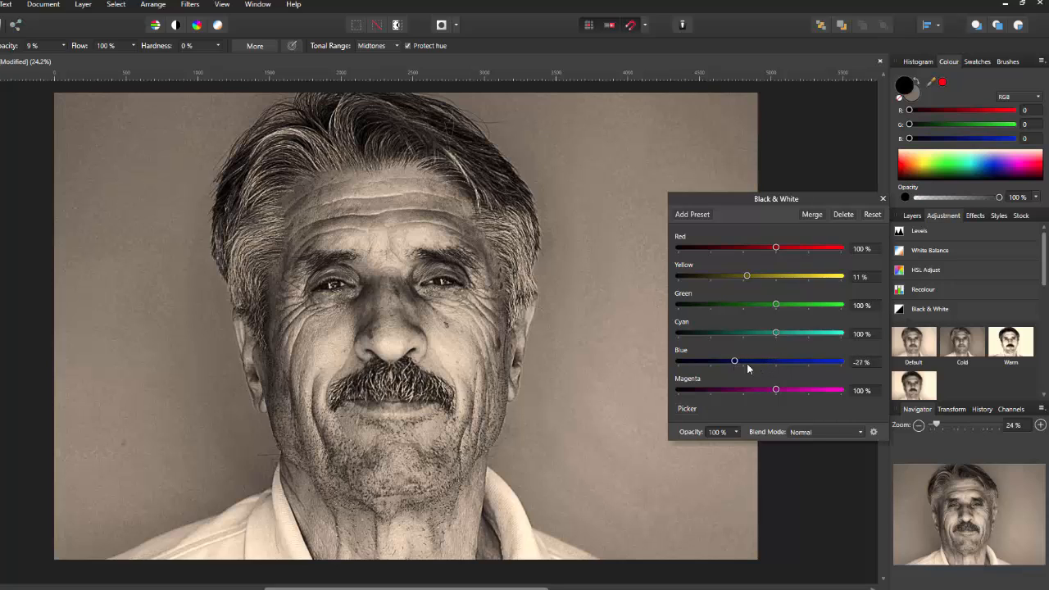
Set the Black & White adjustment to Red -45%, Yellow 29%, Cyan -76% and Magenta 0%, and close its settings
left_click_drag(776, 394, 742, 391)
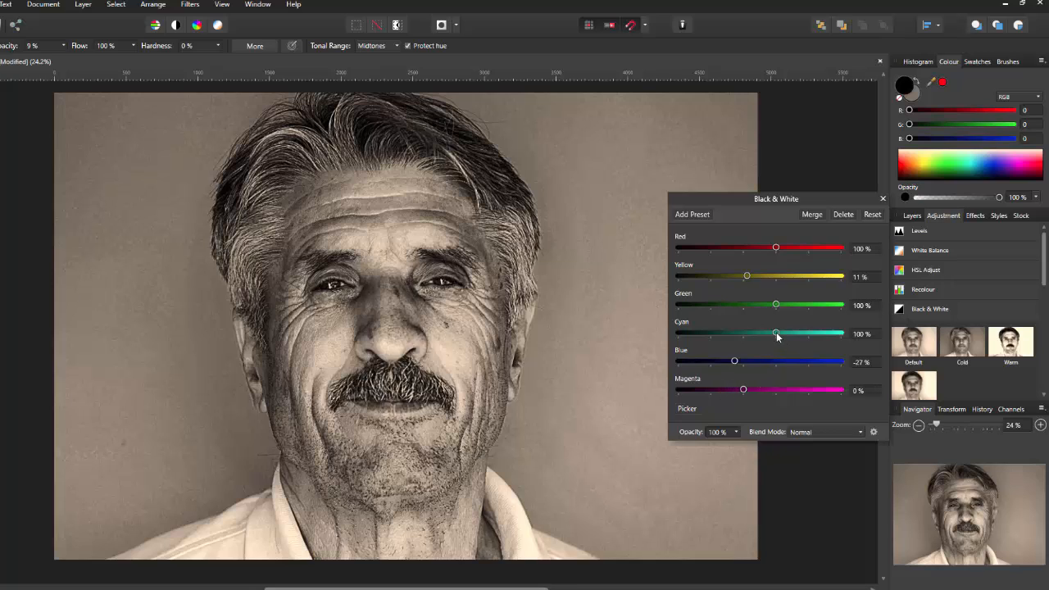
mouse_move(775, 332)
left_mouse_down()
mouse_move(679, 343)
mouse_move(781, 337)
mouse_move(758, 340)
left_mouse_up()
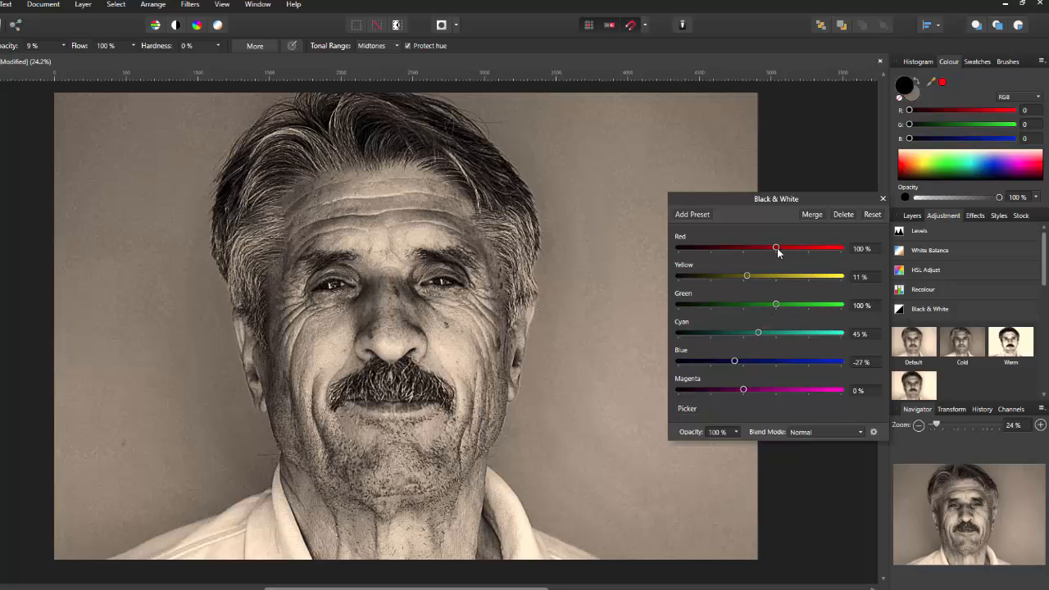
left_click_drag(777, 247, 731, 258)
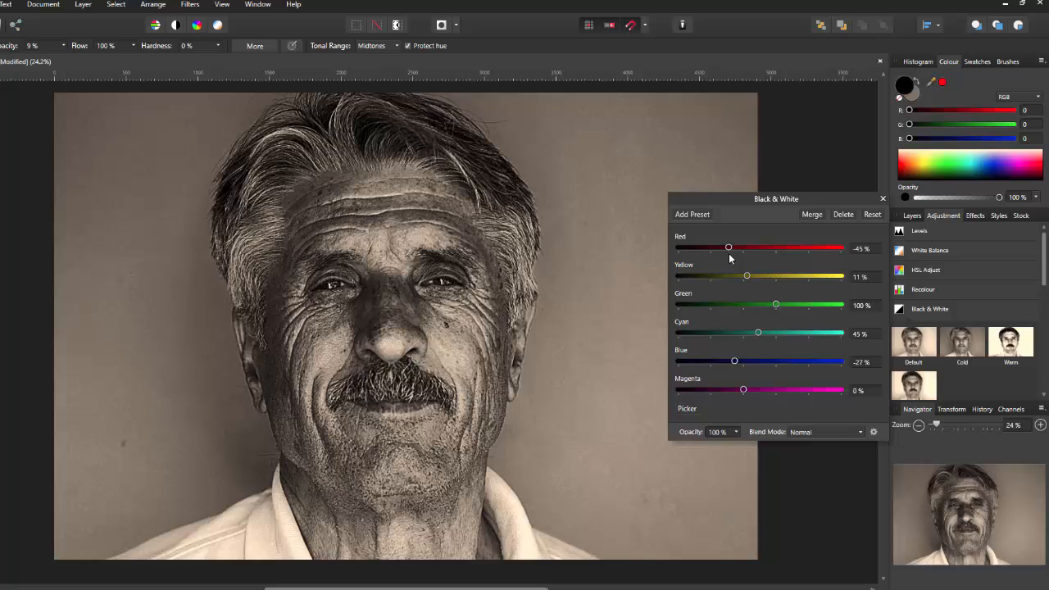
left_click_drag(758, 334, 720, 324)
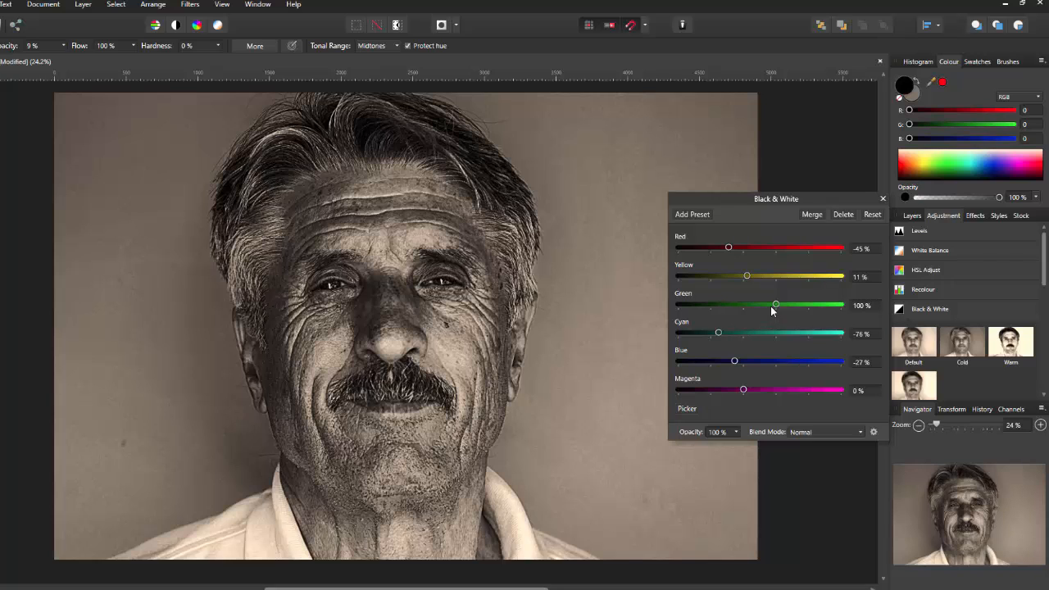
left_click_drag(747, 277, 752, 277)
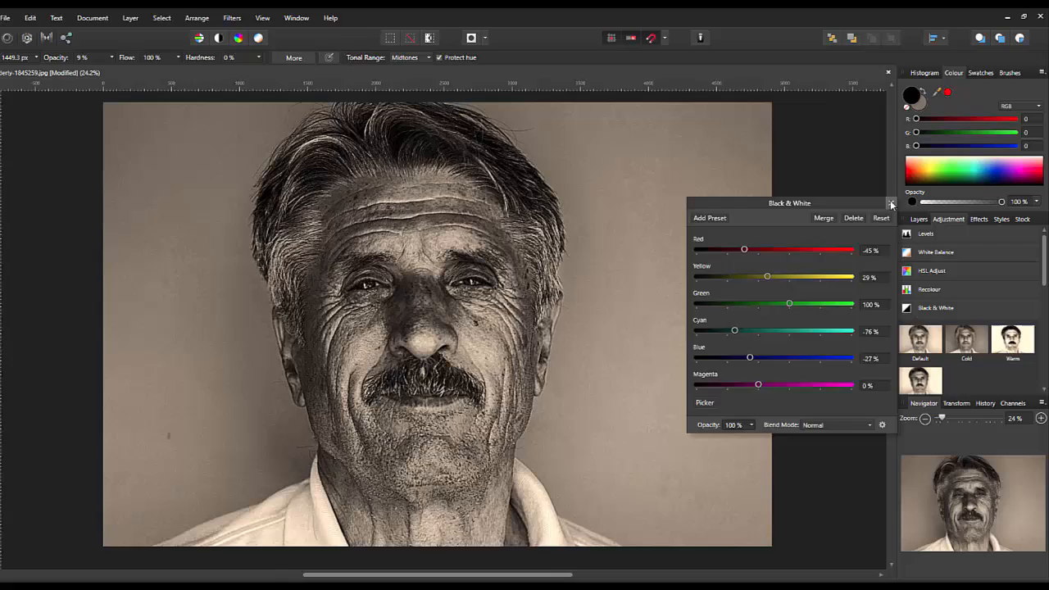
left_click(882, 199)
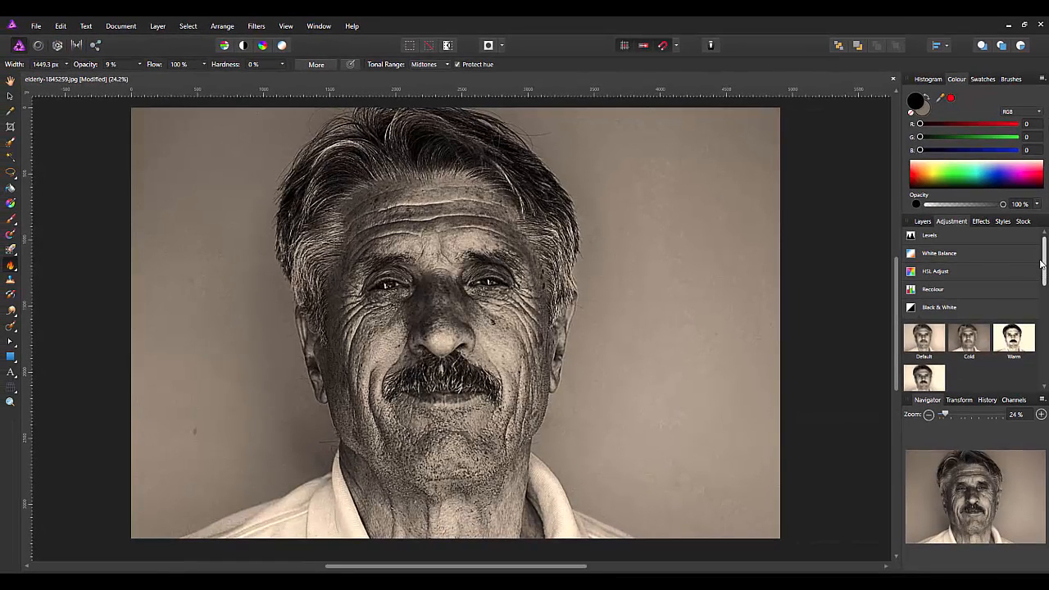
Compare the portrait with and without the Black & White adjustment by hiding and showing its layer
left_click(925, 222)
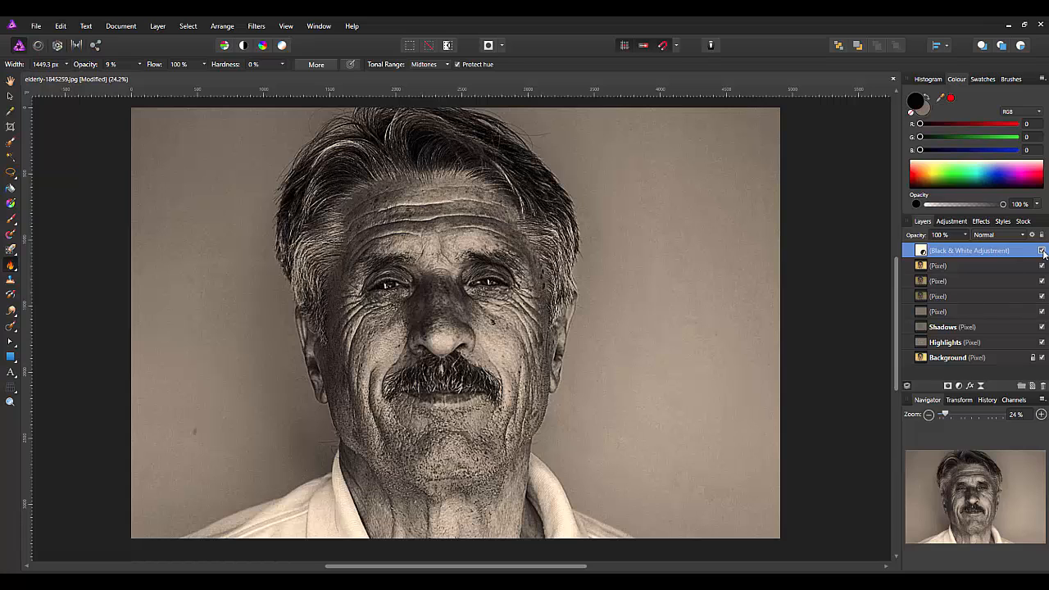
left_click(1042, 251)
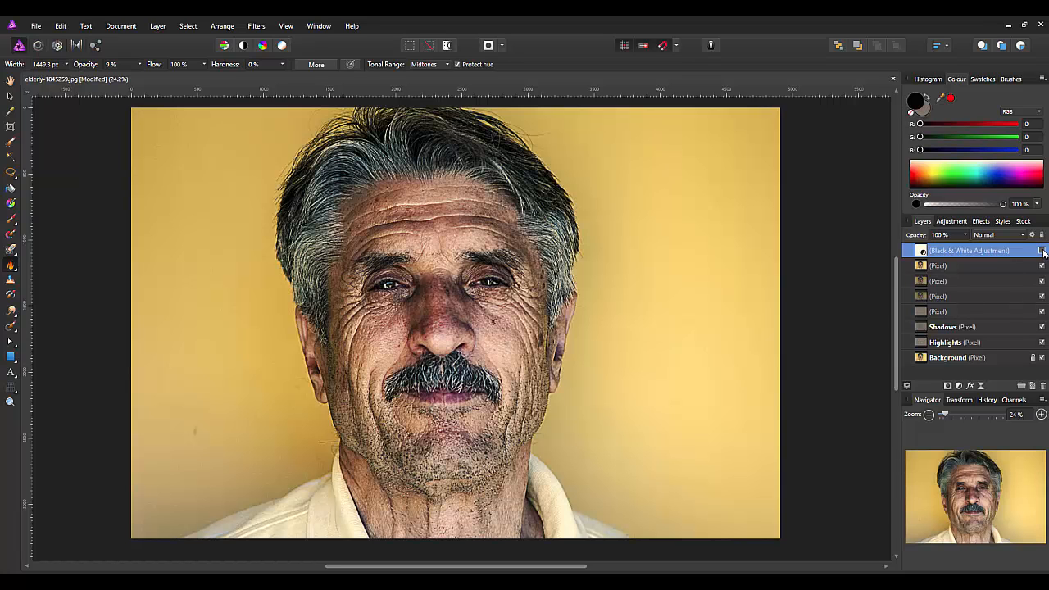
left_click(1041, 250)
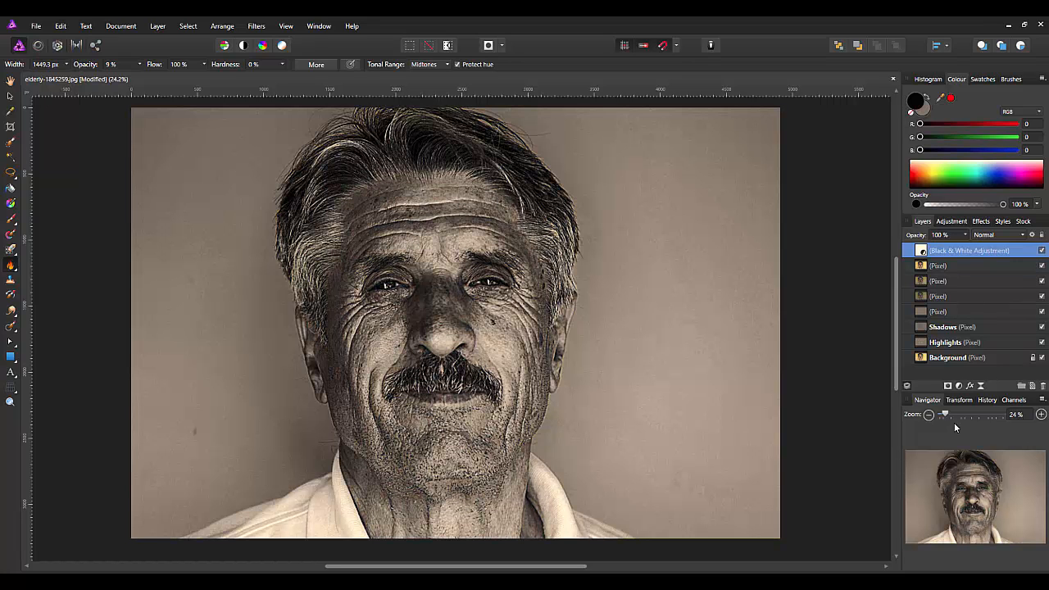